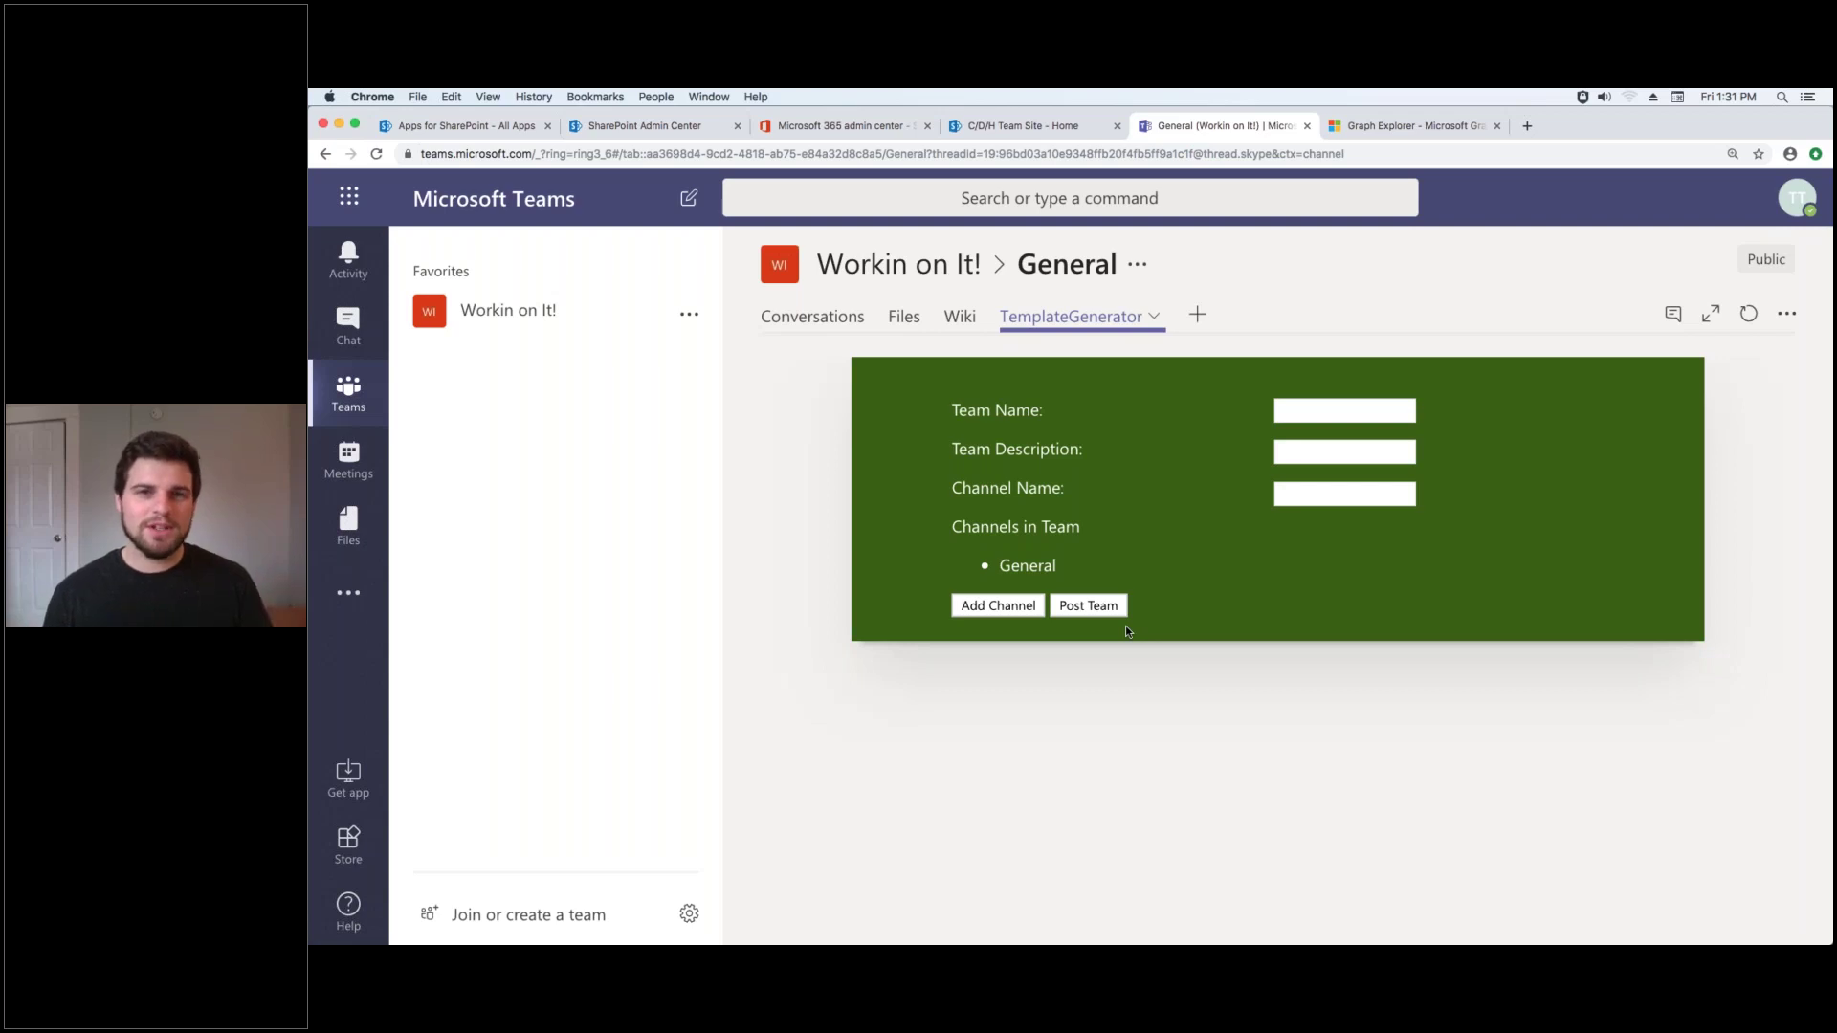
# Enter the team name "Five Minute Fridays" and the description "Come again next week!" in the TemplateGenerator form.
pyautogui.click(1324, 412)
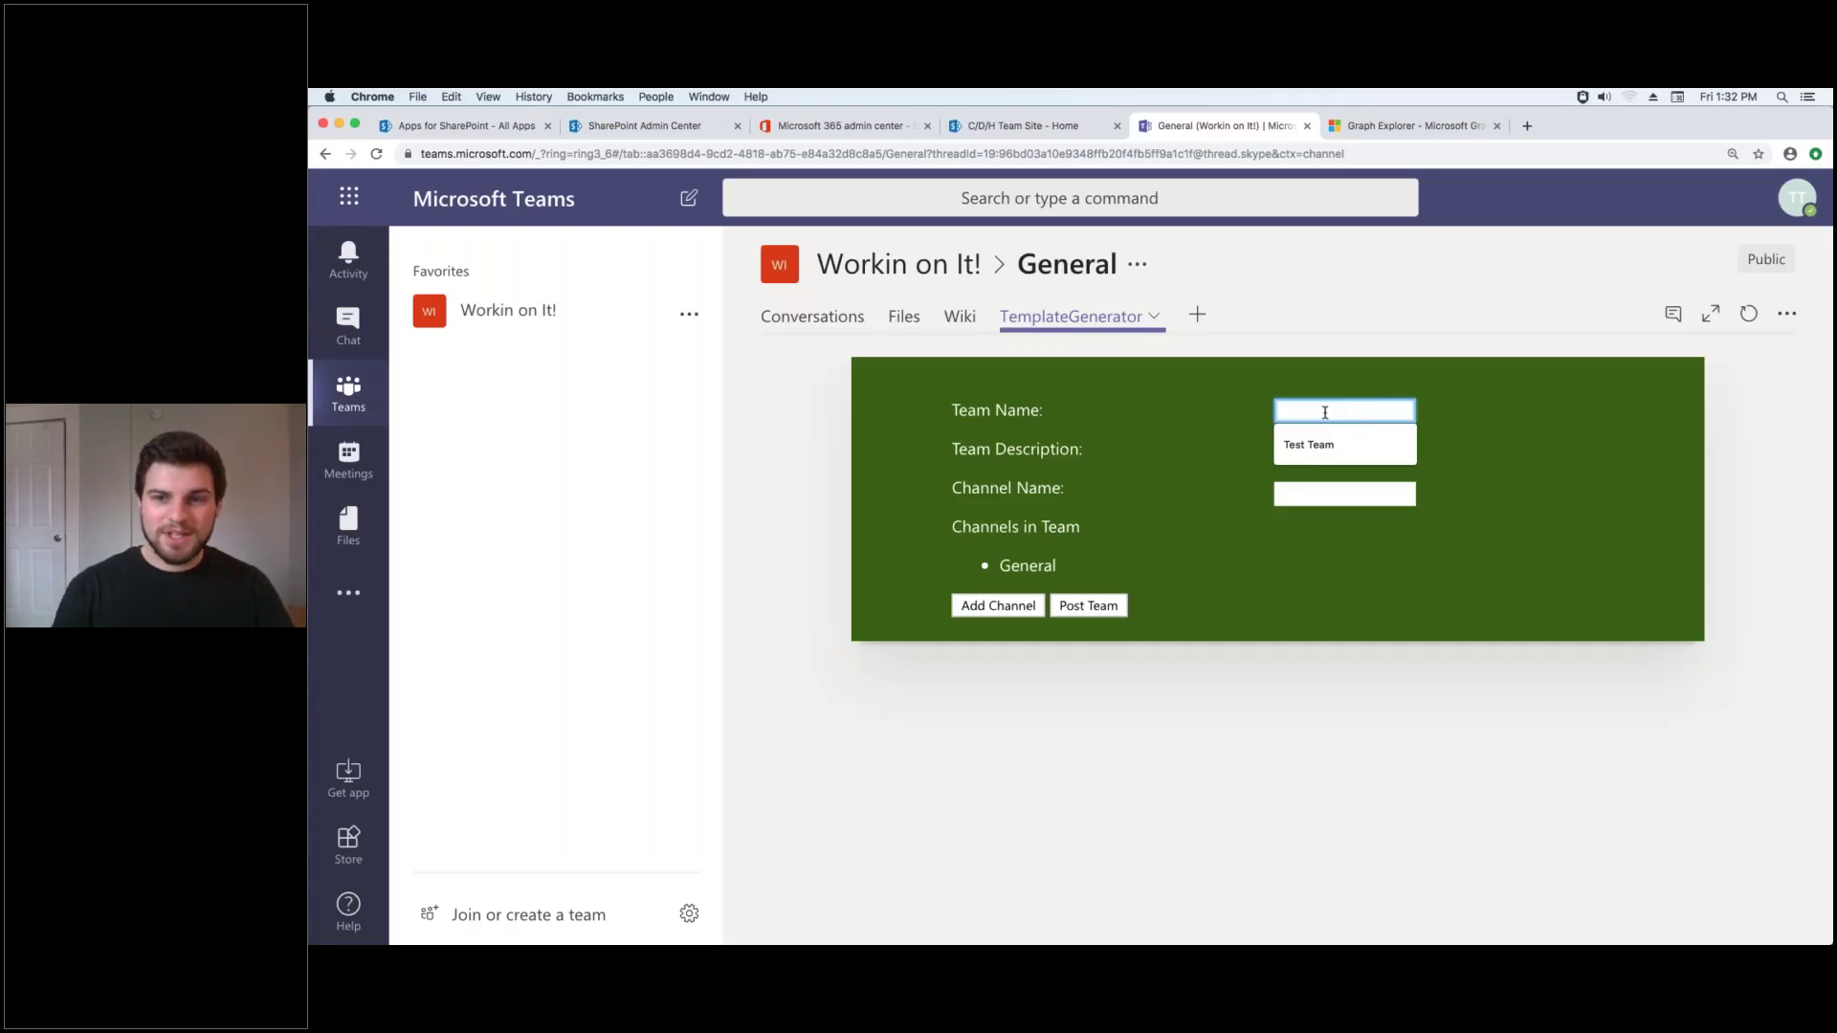
pyautogui.write('Five ')
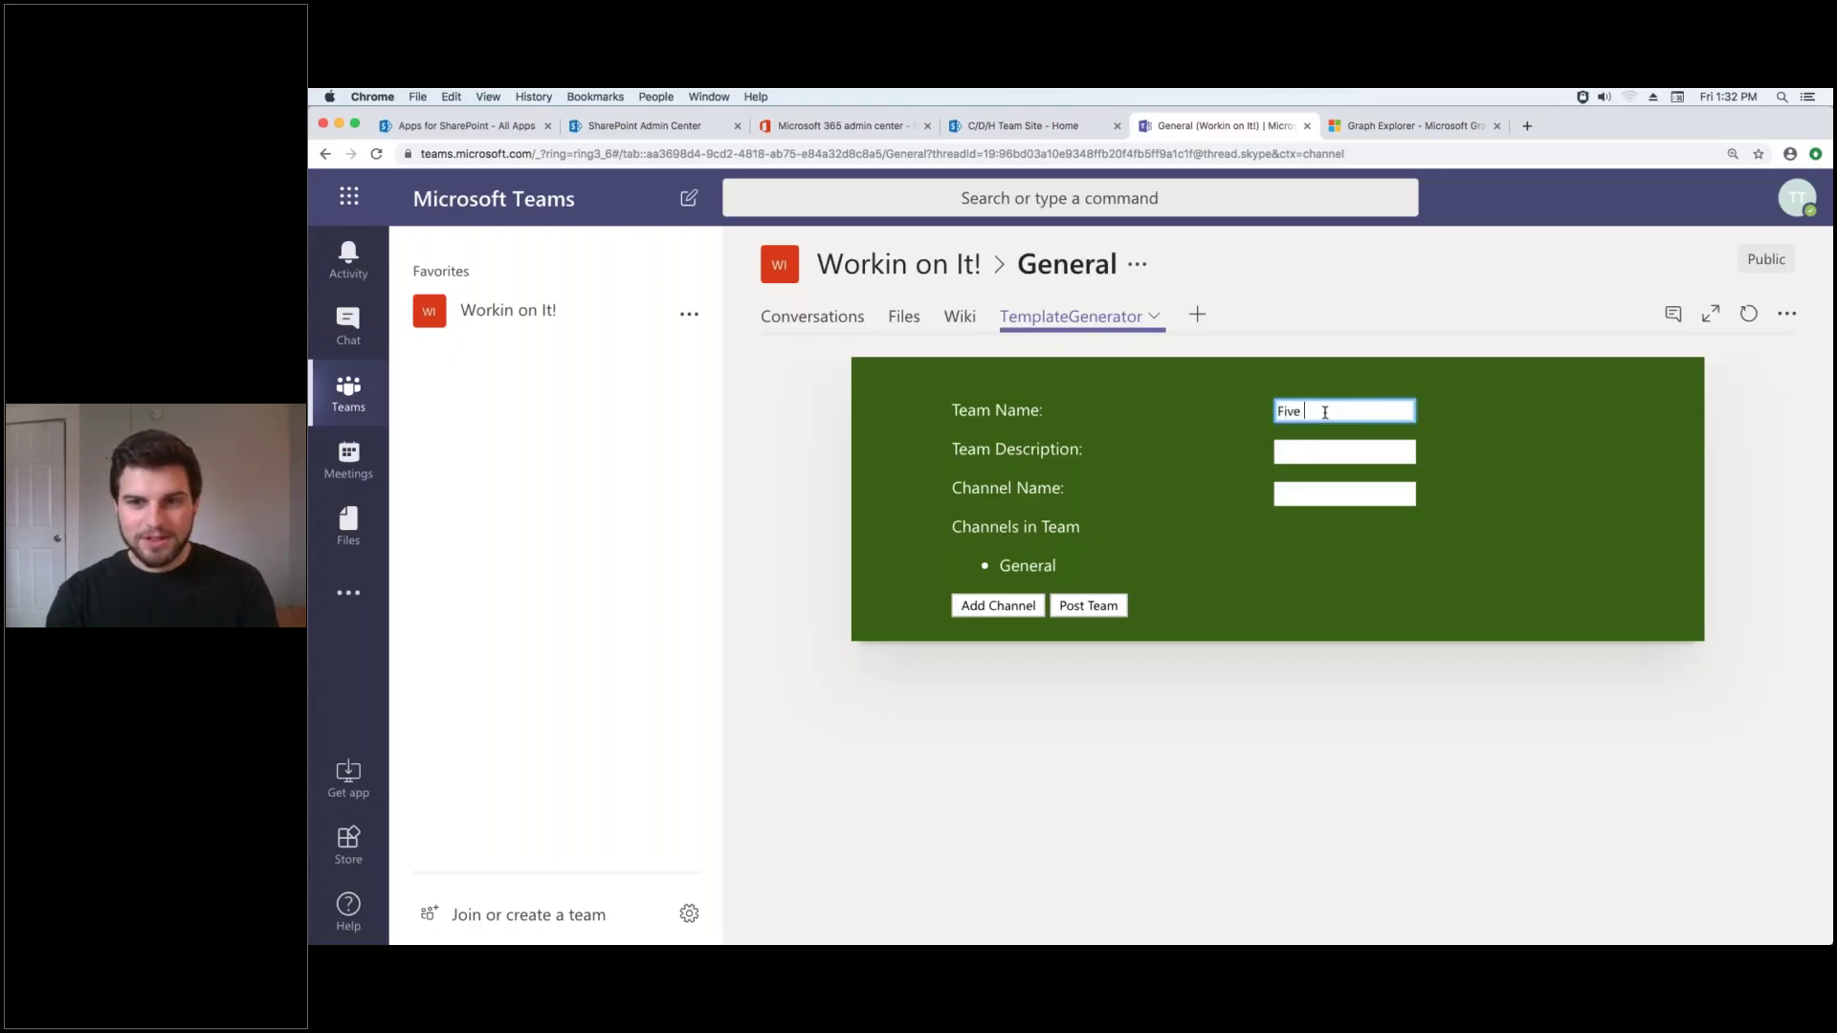
pyautogui.write('Minute')
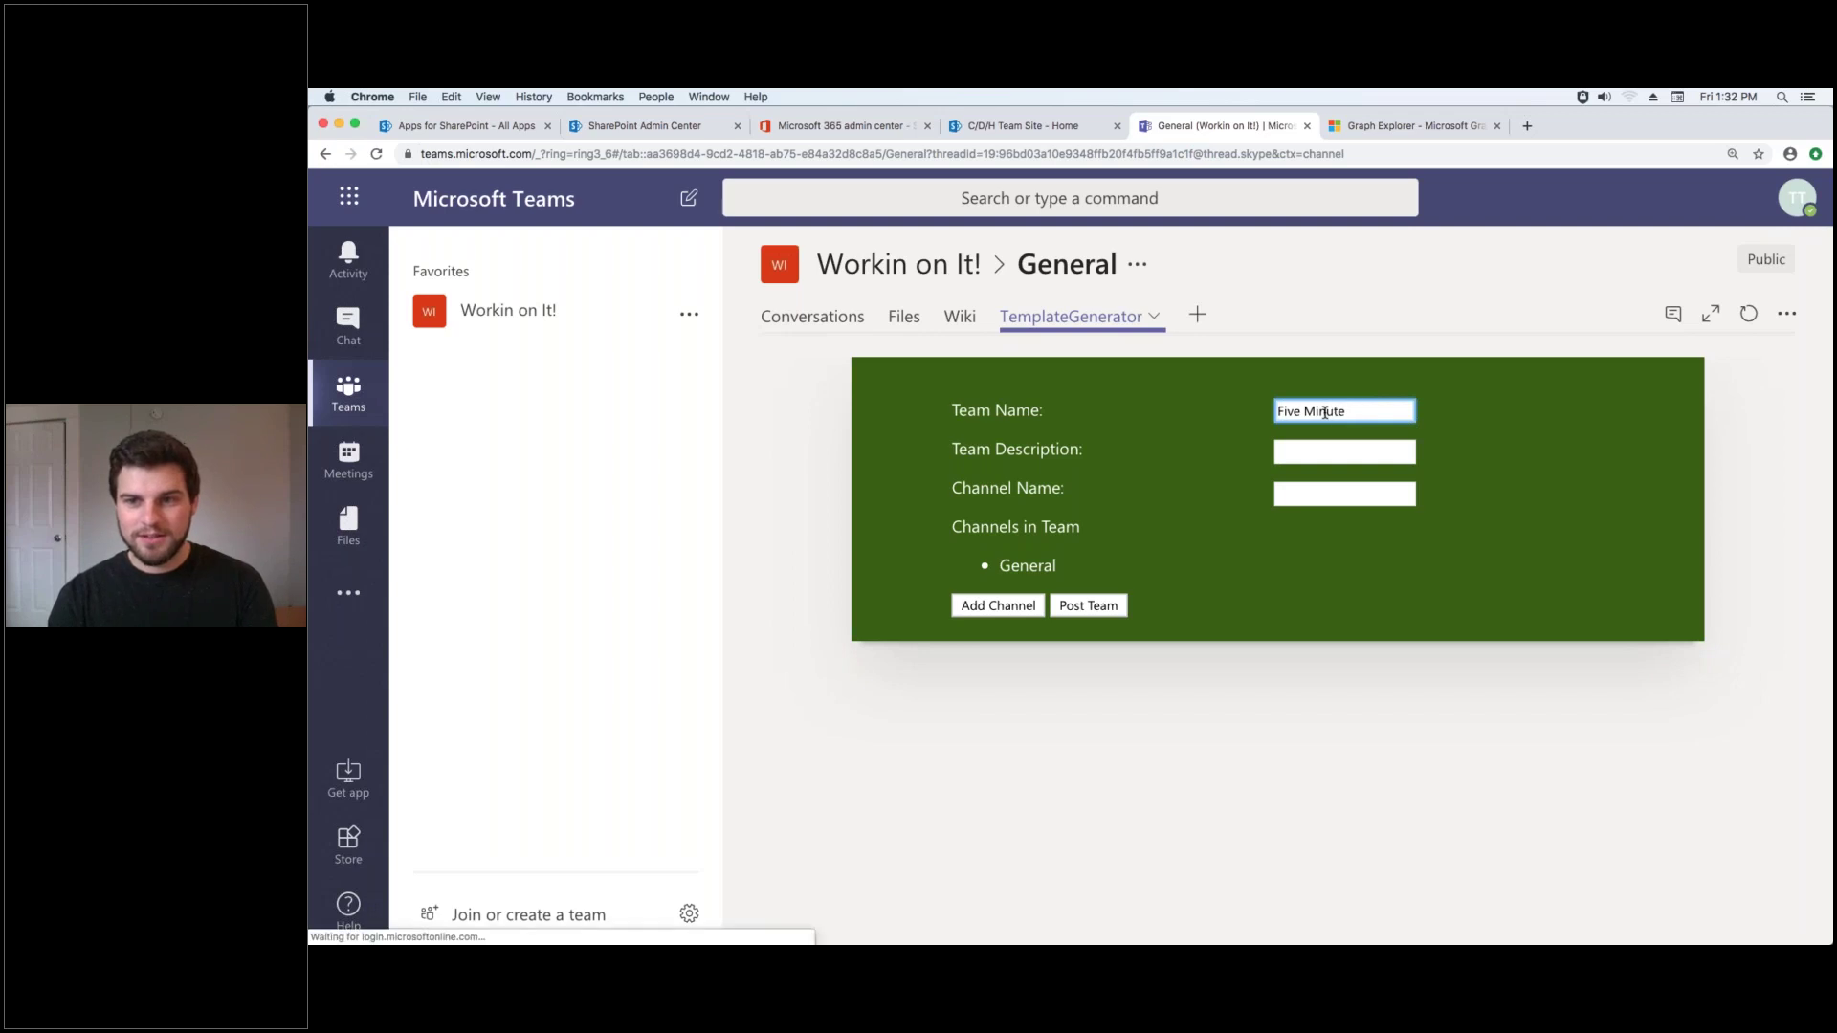
pyautogui.write(' Fridays')
pyautogui.press('Tab')
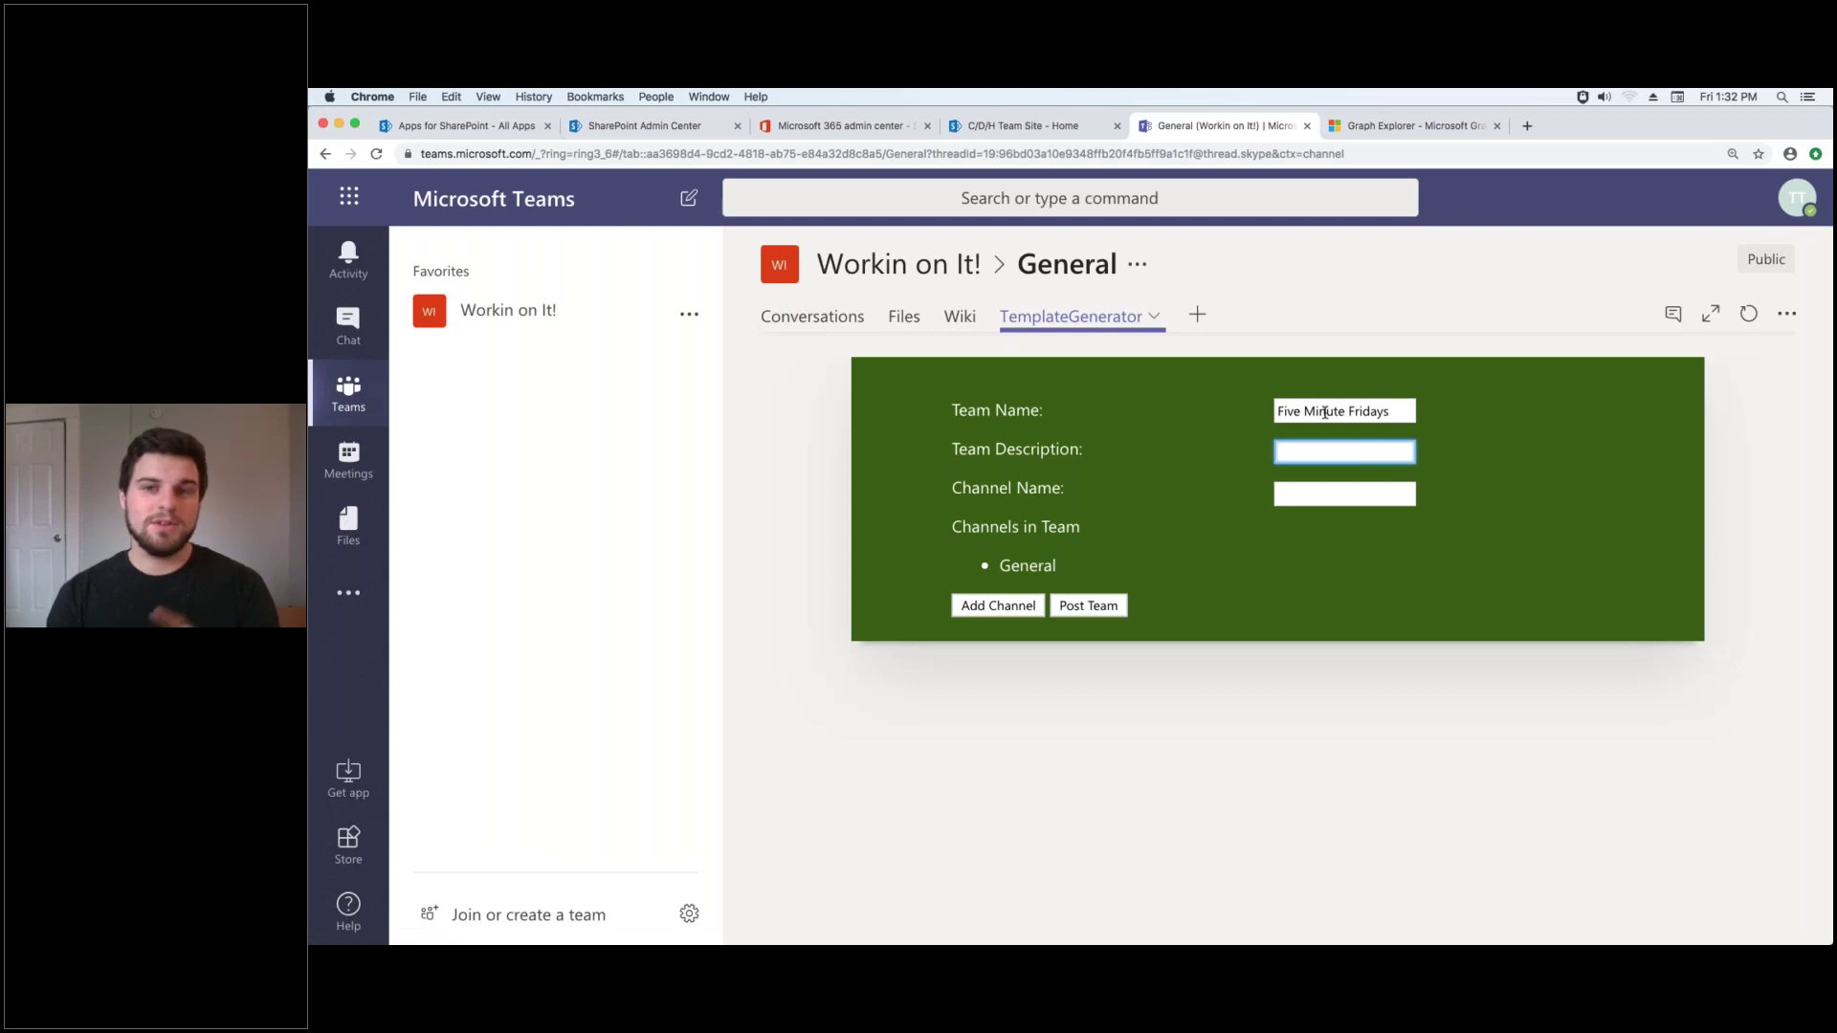
pyautogui.write('Cool')
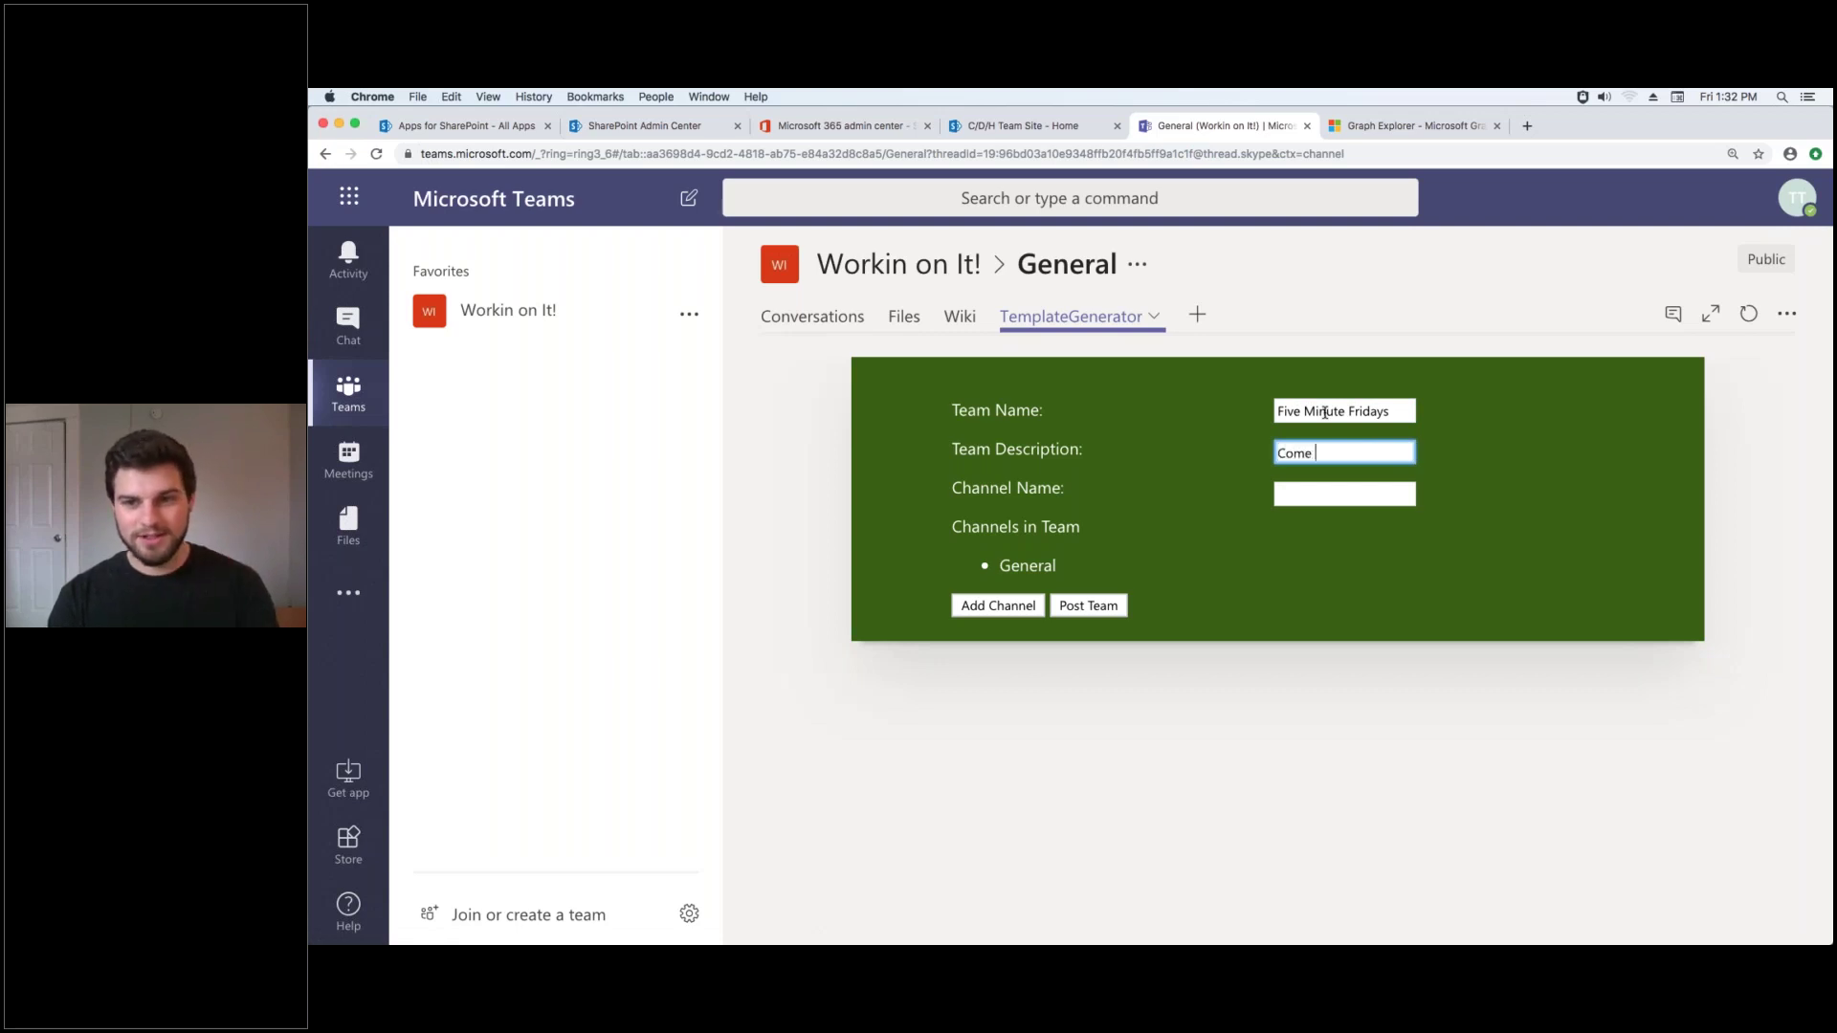
pyautogui.write('week!')
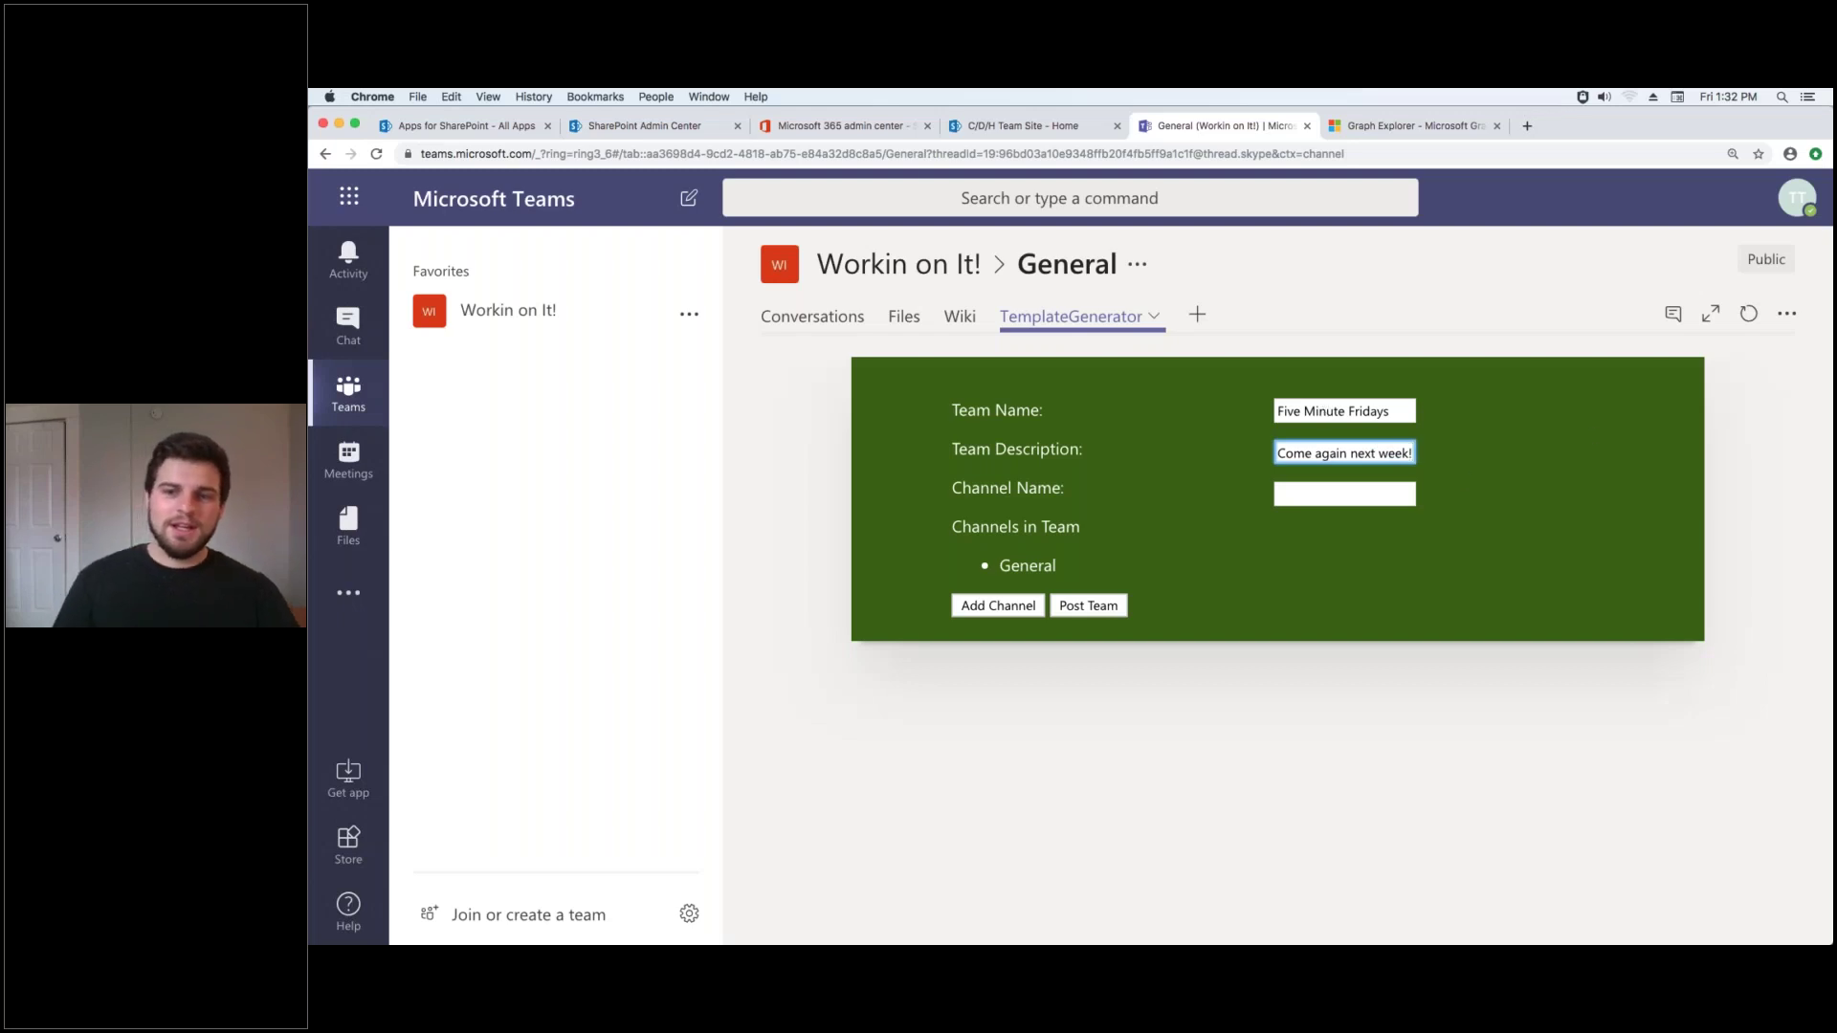
# Add a channel named "Teams Tabs" to the Five Minute Fridays team and post the team.
pyautogui.click(1381, 491)
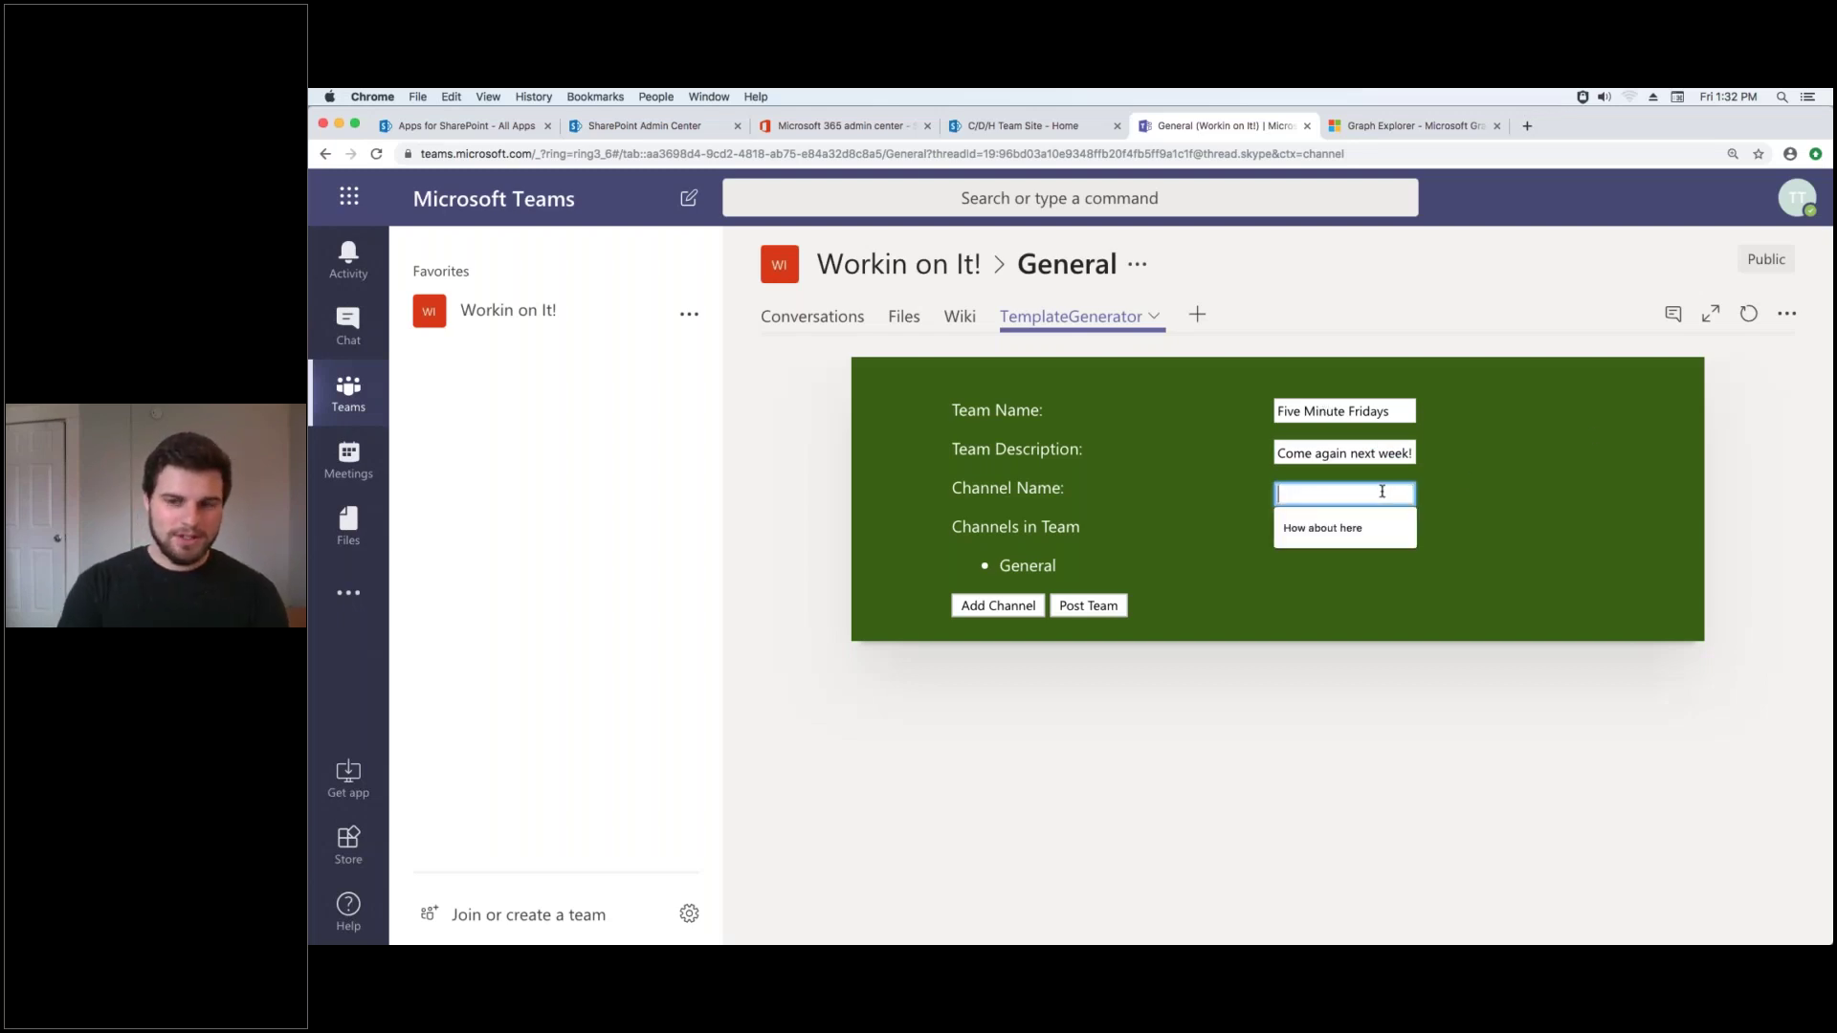
pyautogui.write('Teams Tabs')
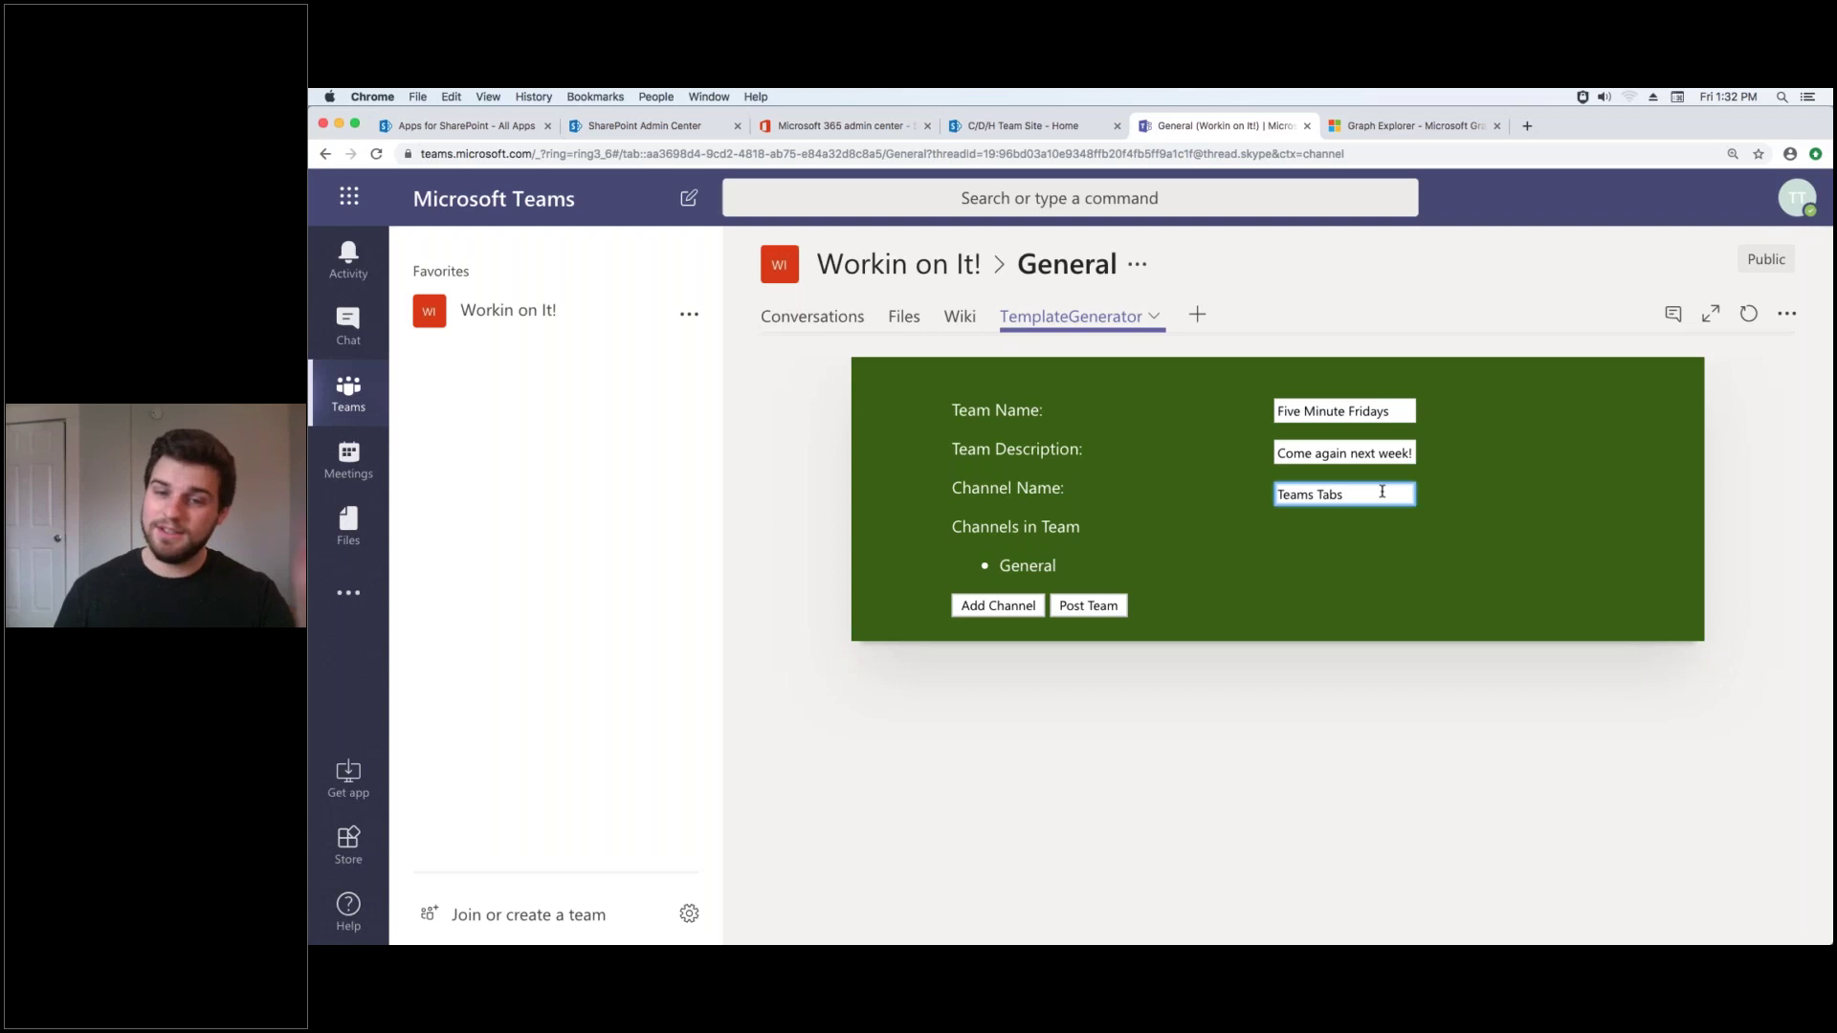
pyautogui.click(1029, 608)
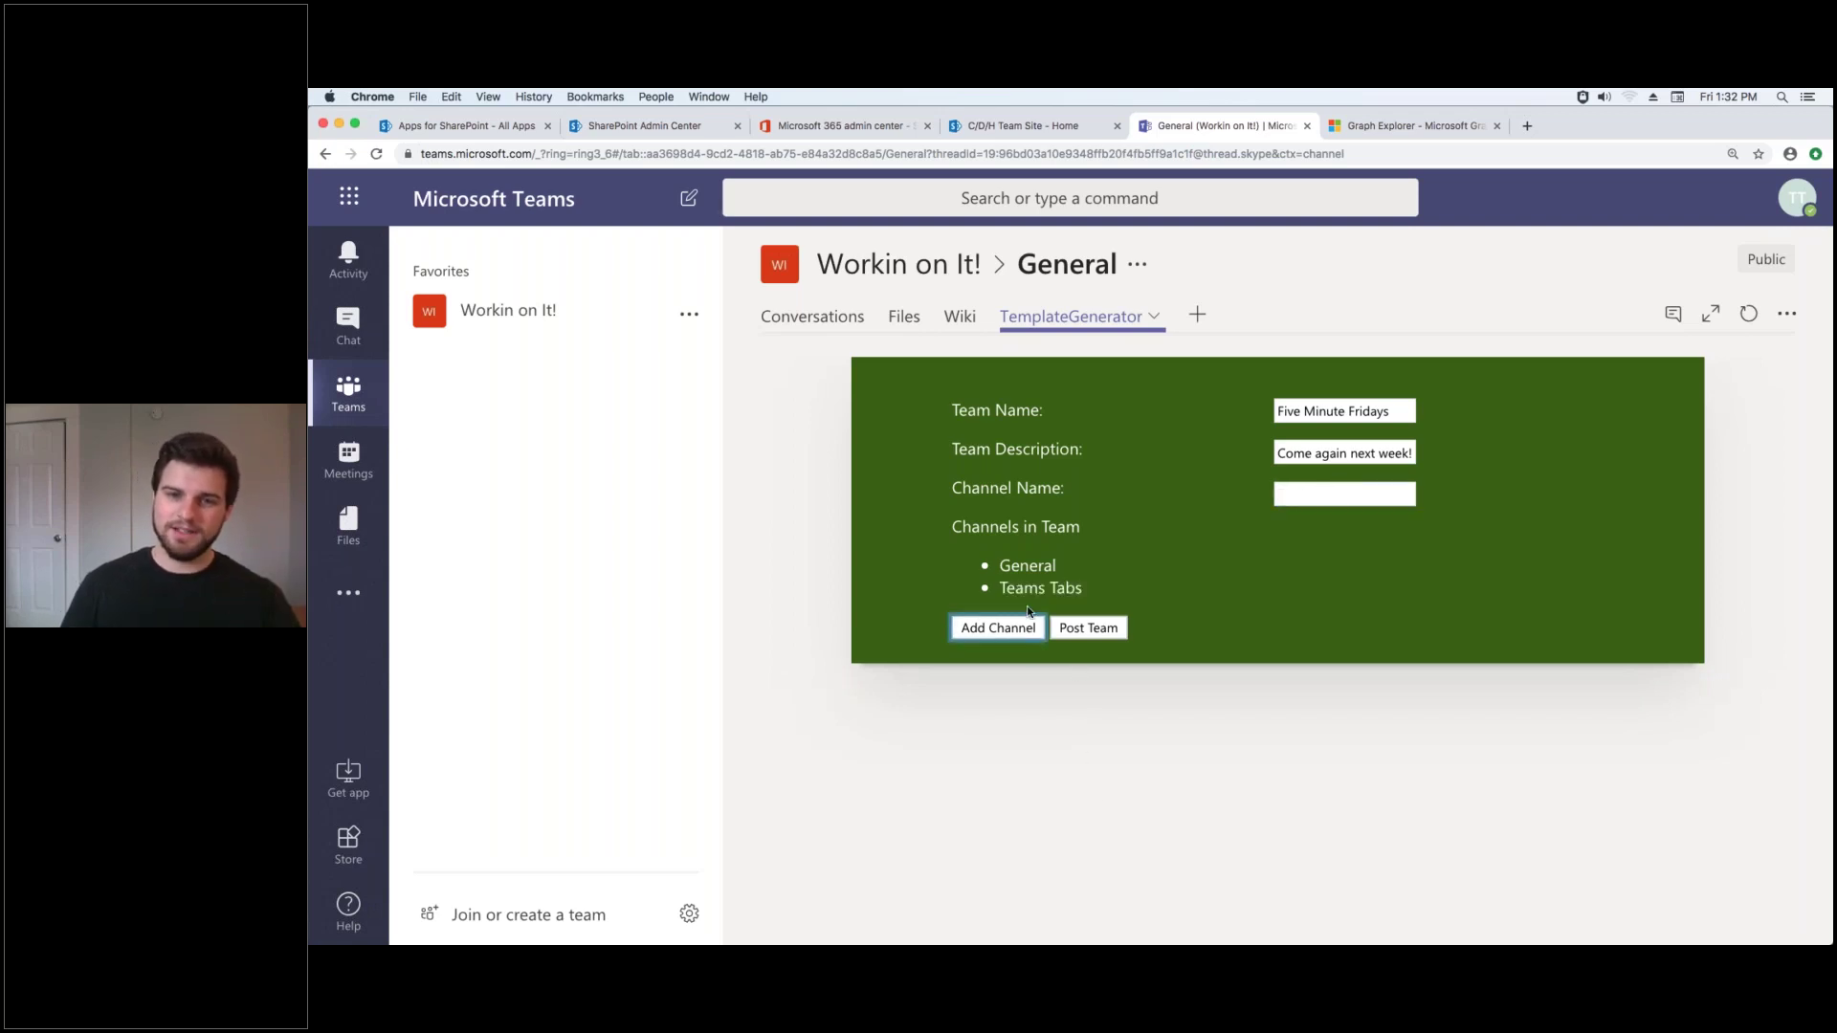
pyautogui.click(1074, 629)
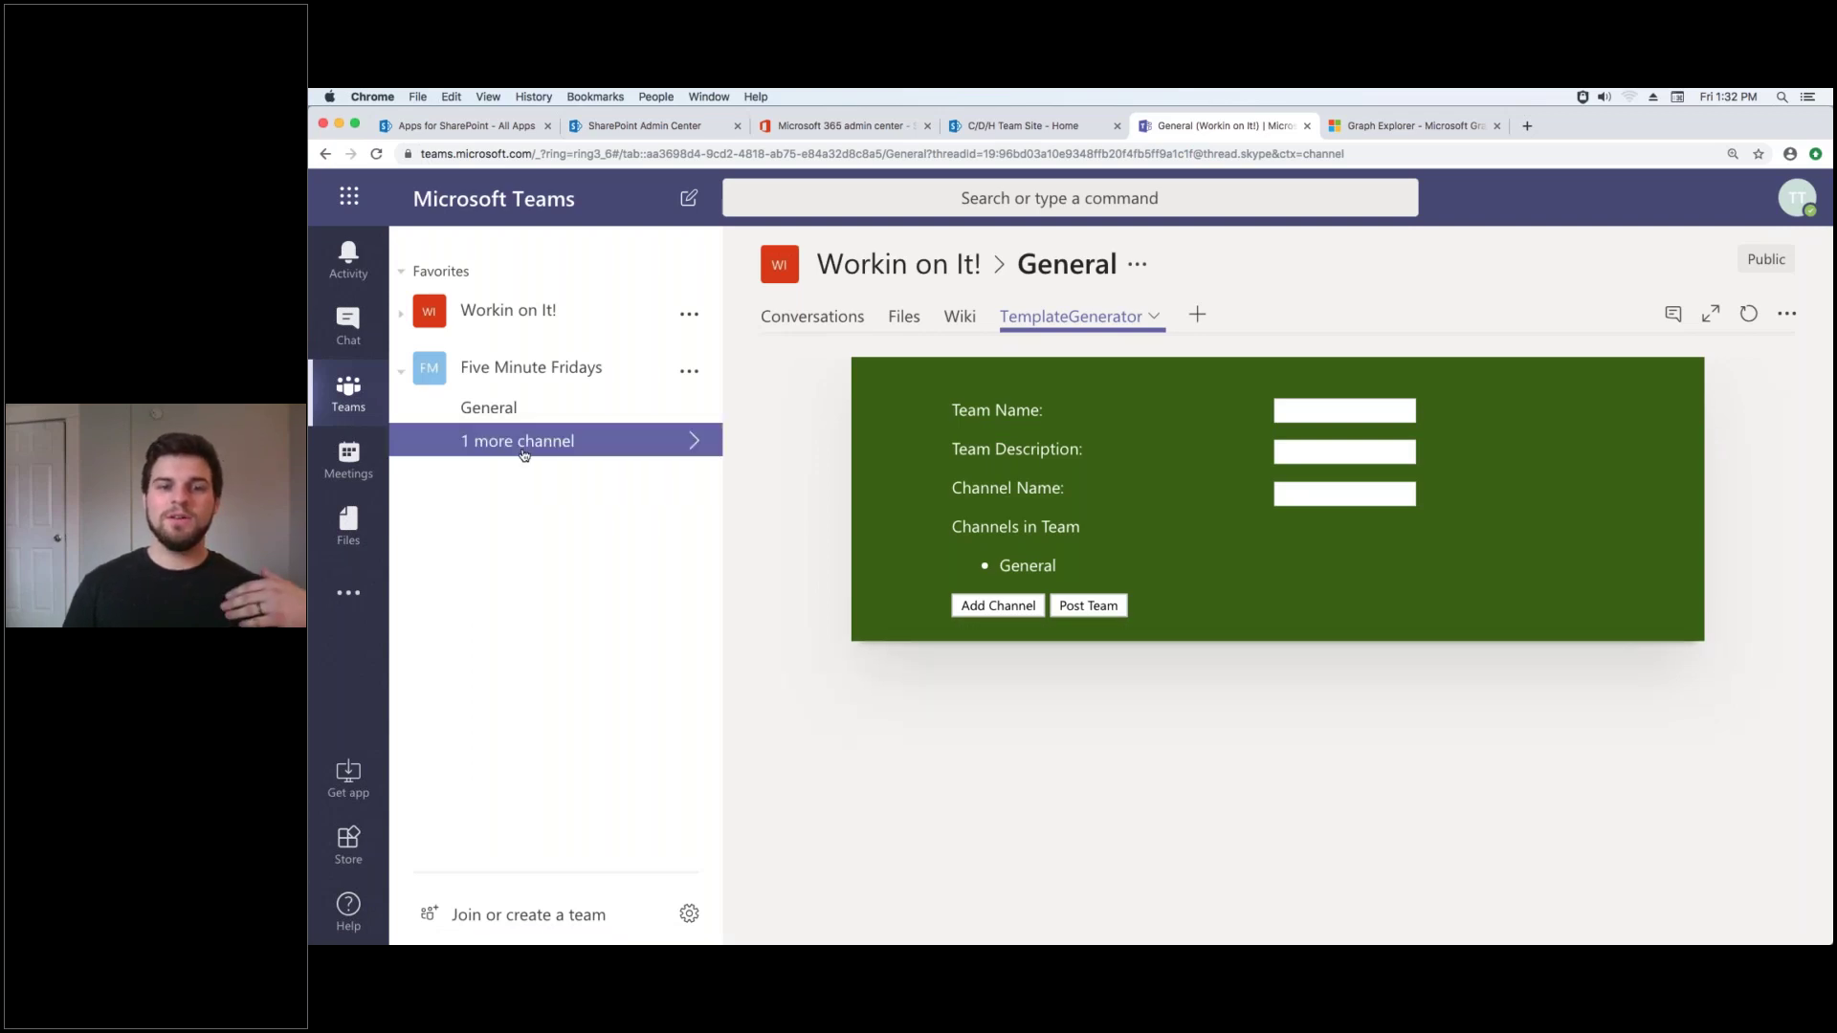
# Look at the hidden channels of the Five Minute Fridays team, then collapse the team's channel list.
pyautogui.click(694, 450)
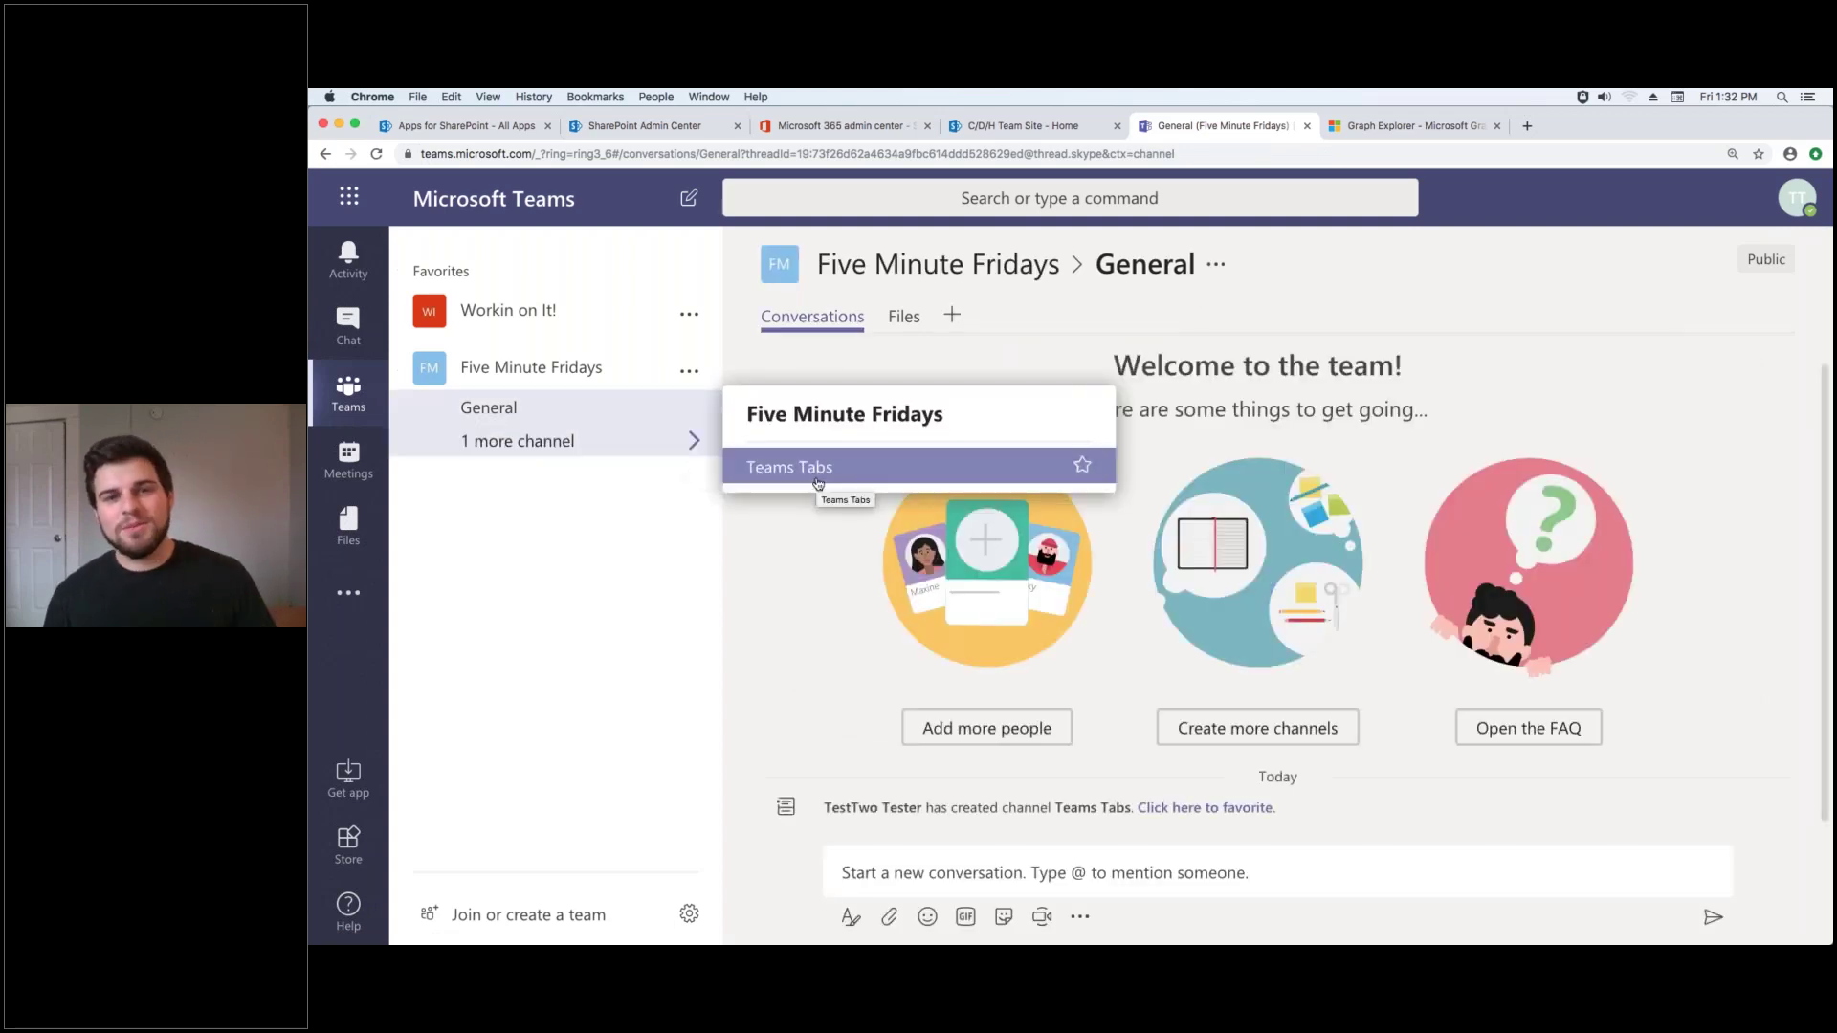
pyautogui.click(572, 384)
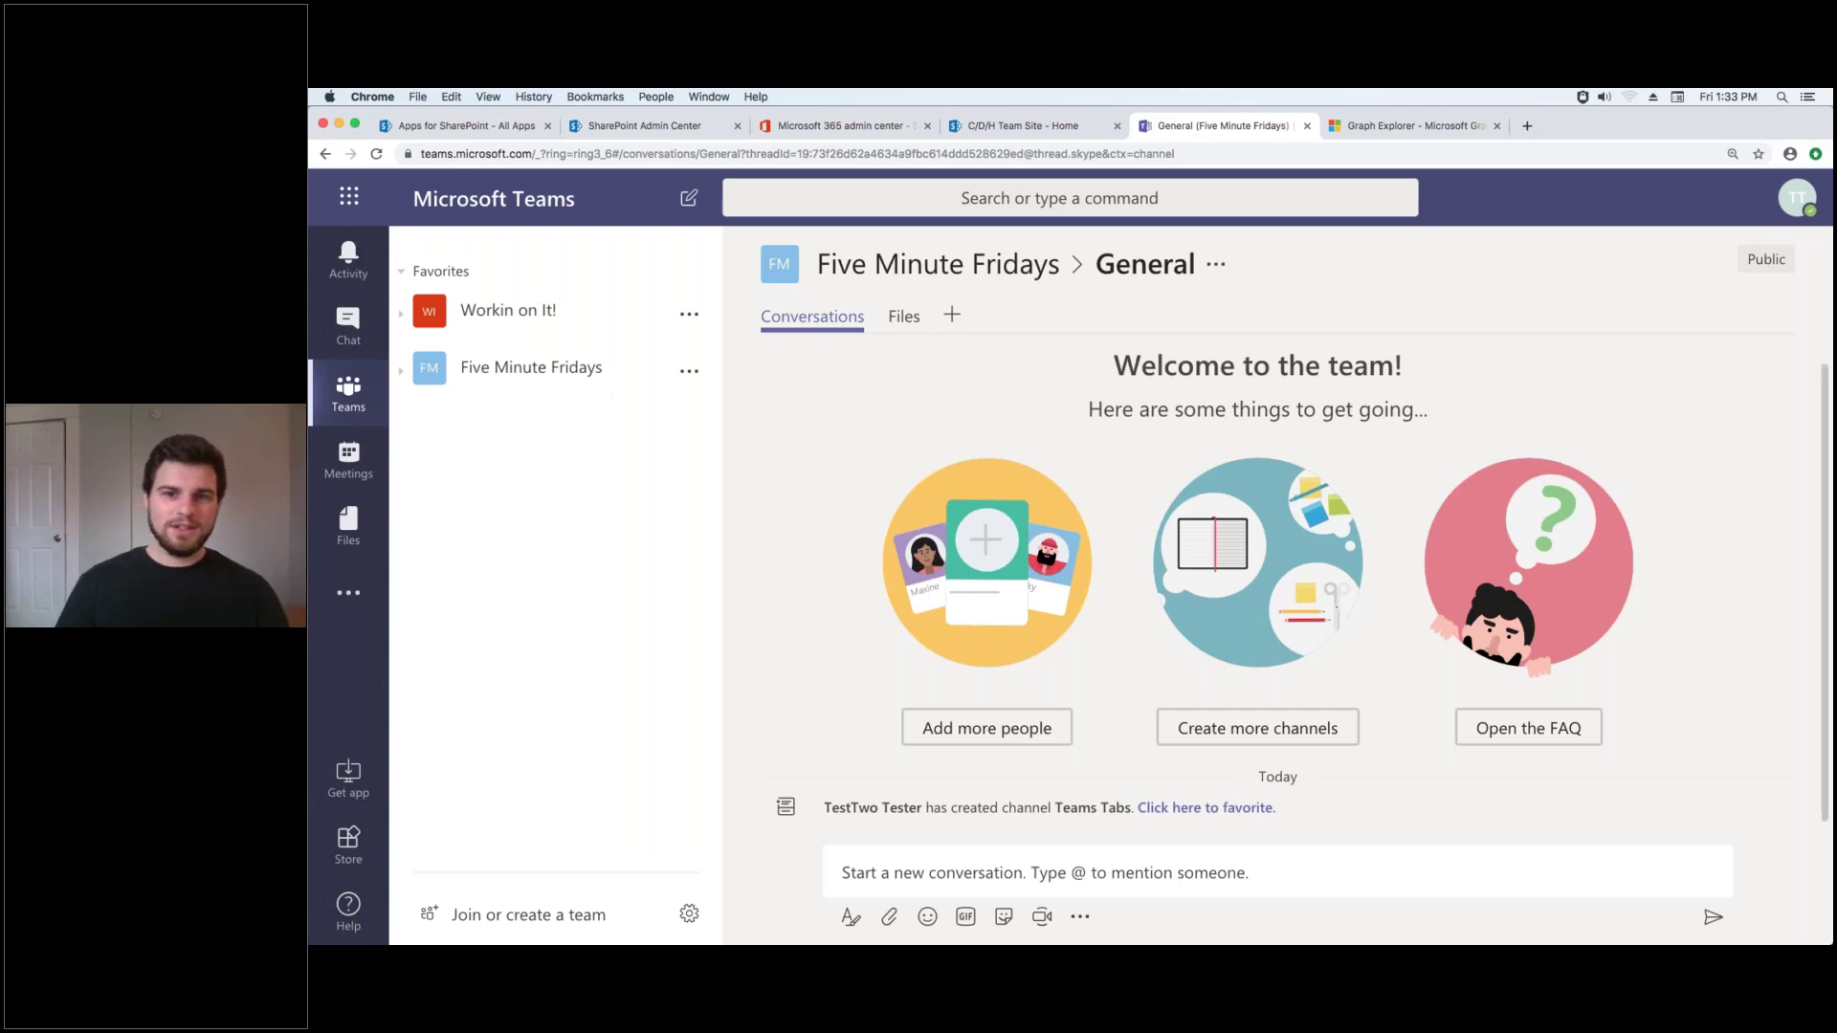
# Post a team named "Test" with the description "Quick" from the TemplateGenerator form on the C/D/H Team Site.
pyautogui.hotkey('ctrl', 'shift', 'Tab')
pyautogui.write('Test')
pyautogui.click(1235, 537)
pyautogui.write('Quick')
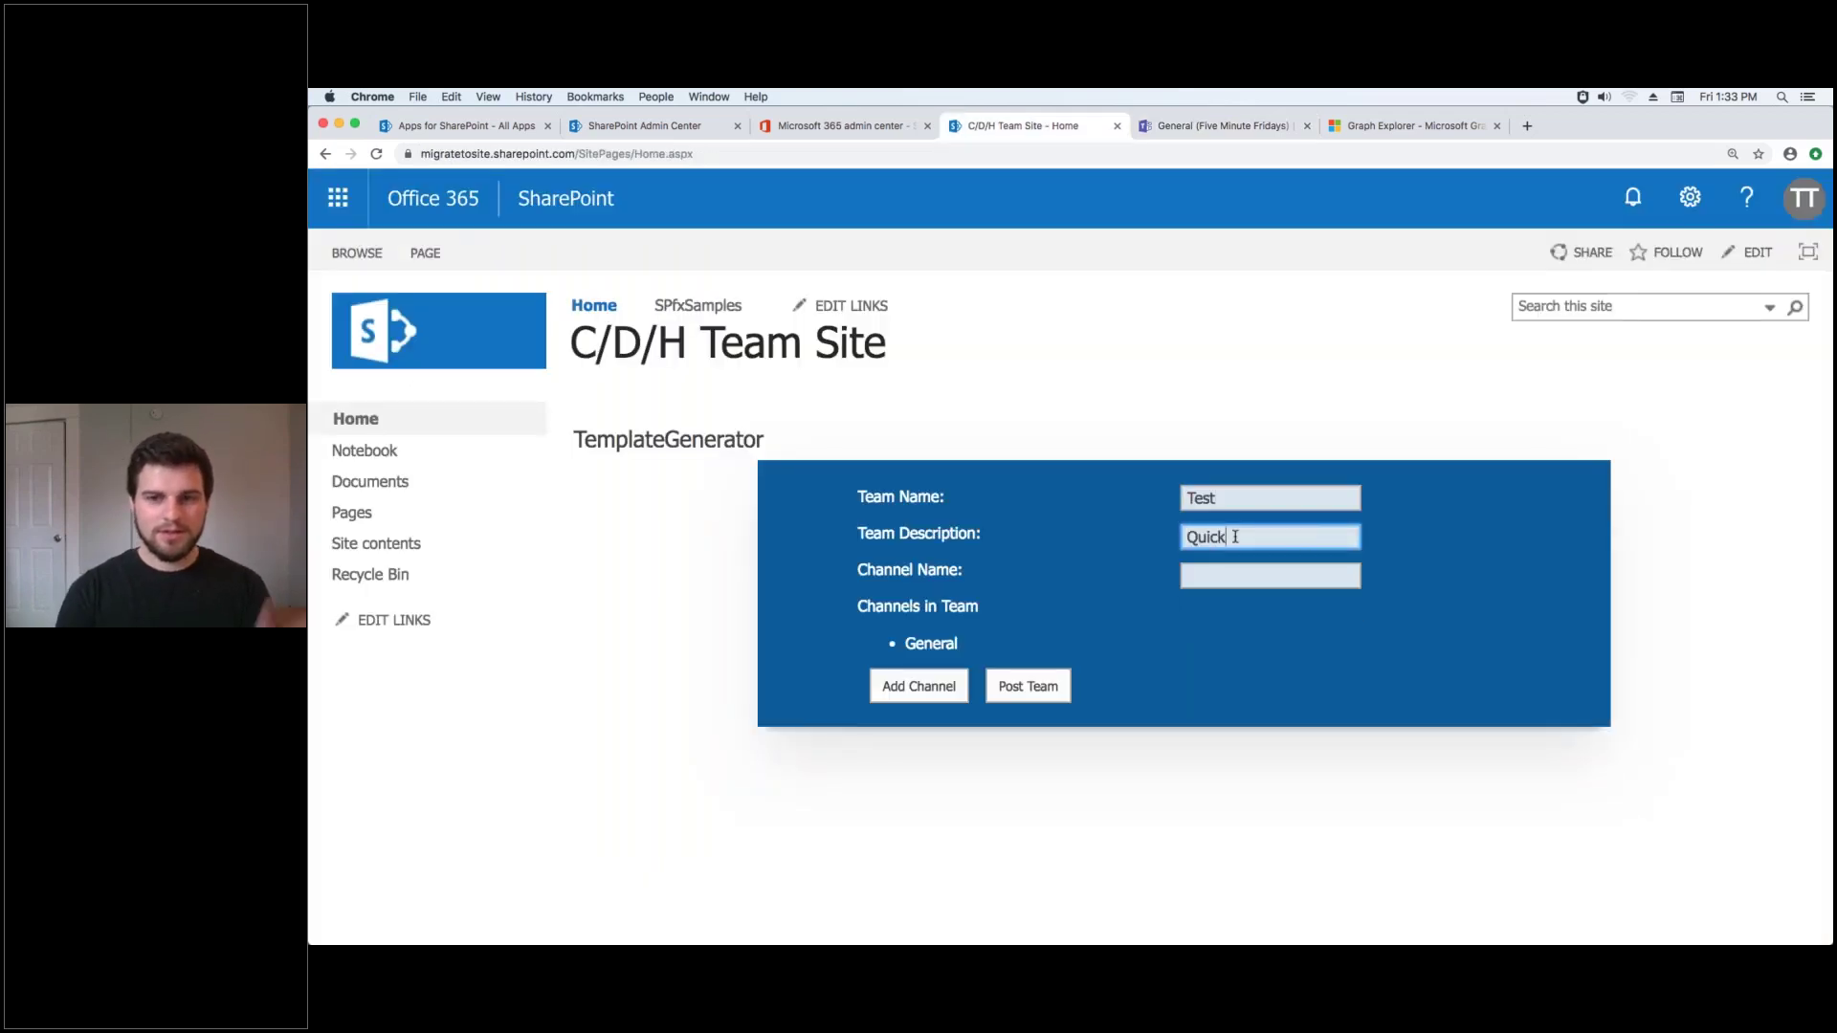
pyautogui.click(1053, 697)
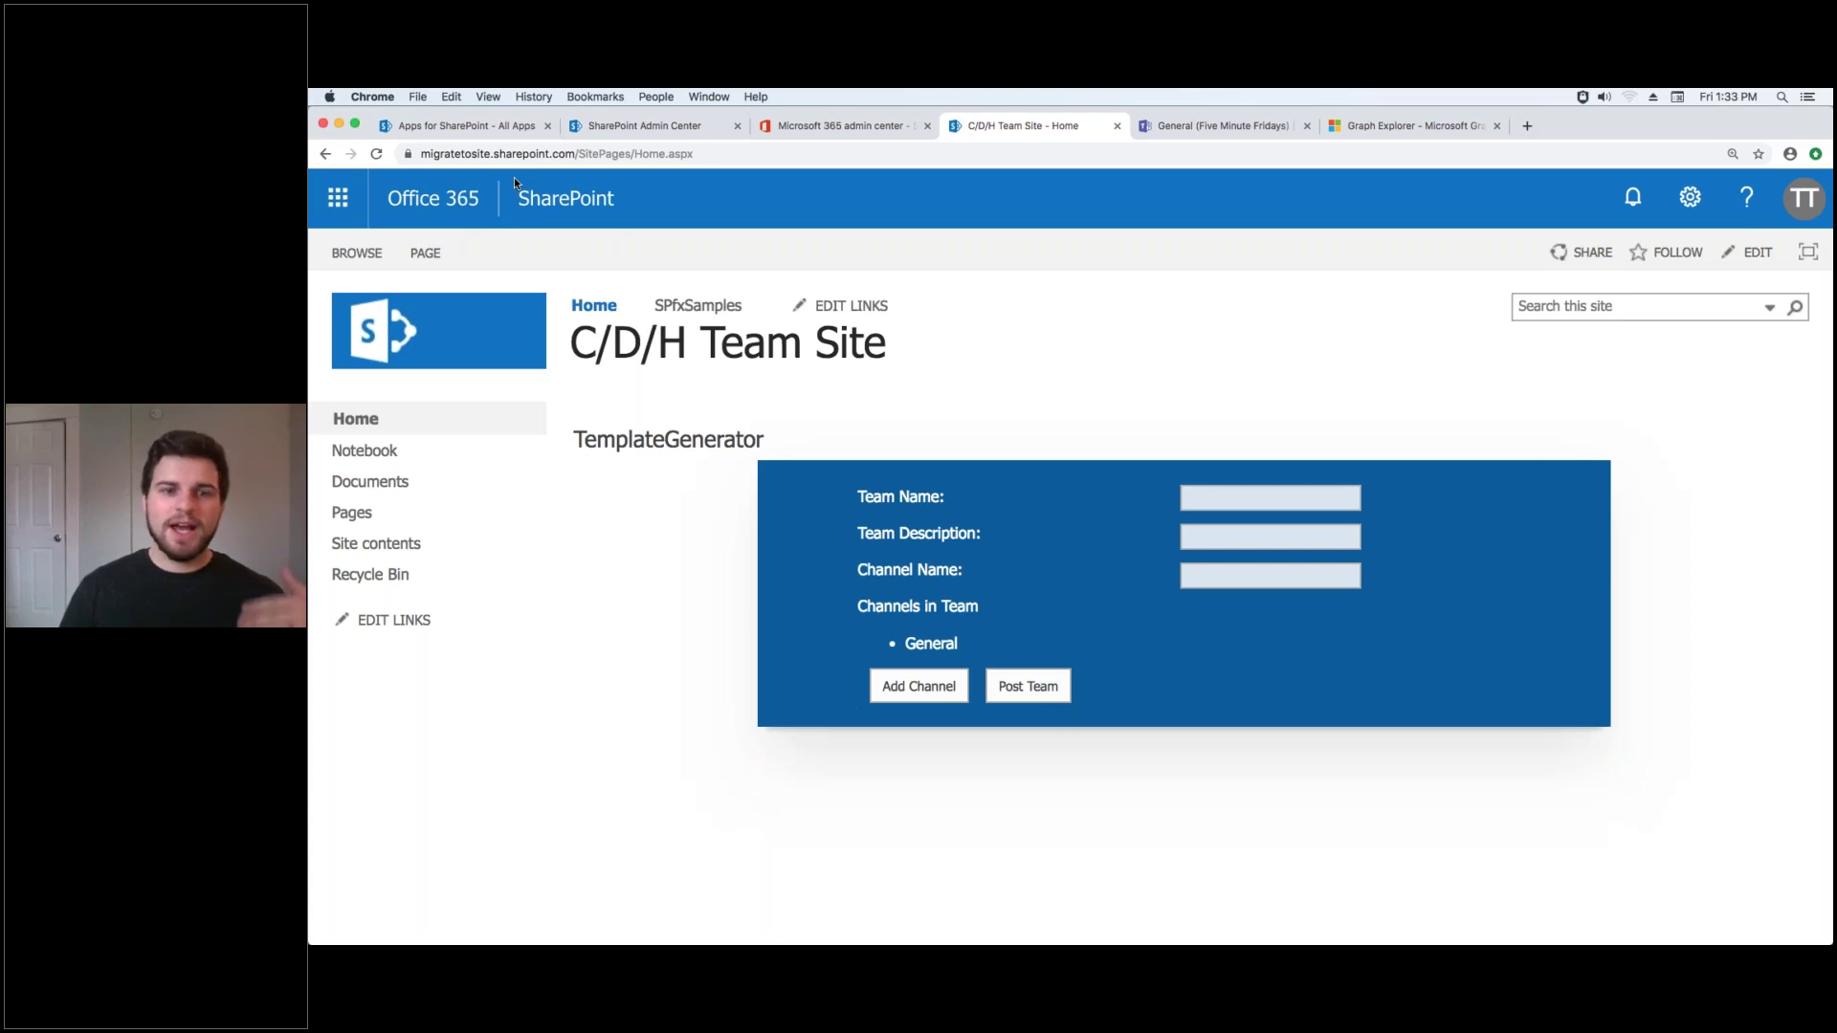
# Review the template-generator package in the SharePoint app catalog, the API management approvals, and the Teams external app sideloading setting.
pyautogui.click(481, 130)
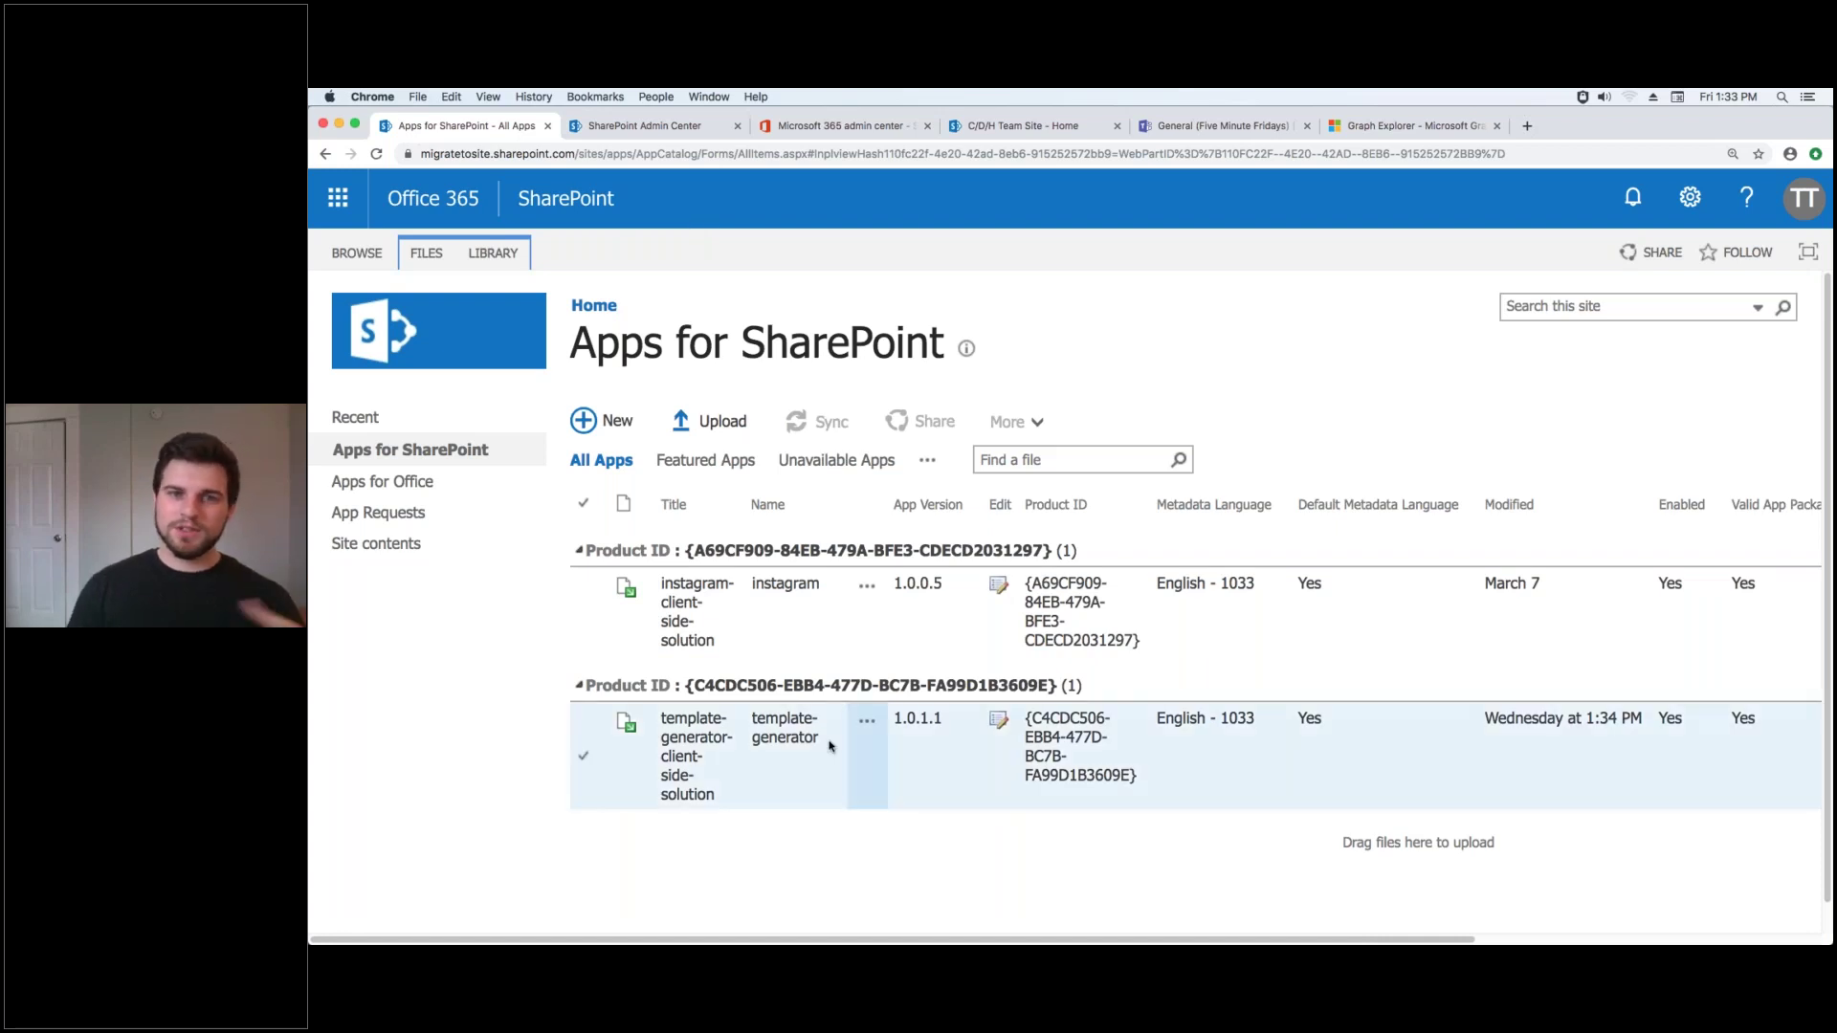
pyautogui.hotkey('ctrl', 'Tab')
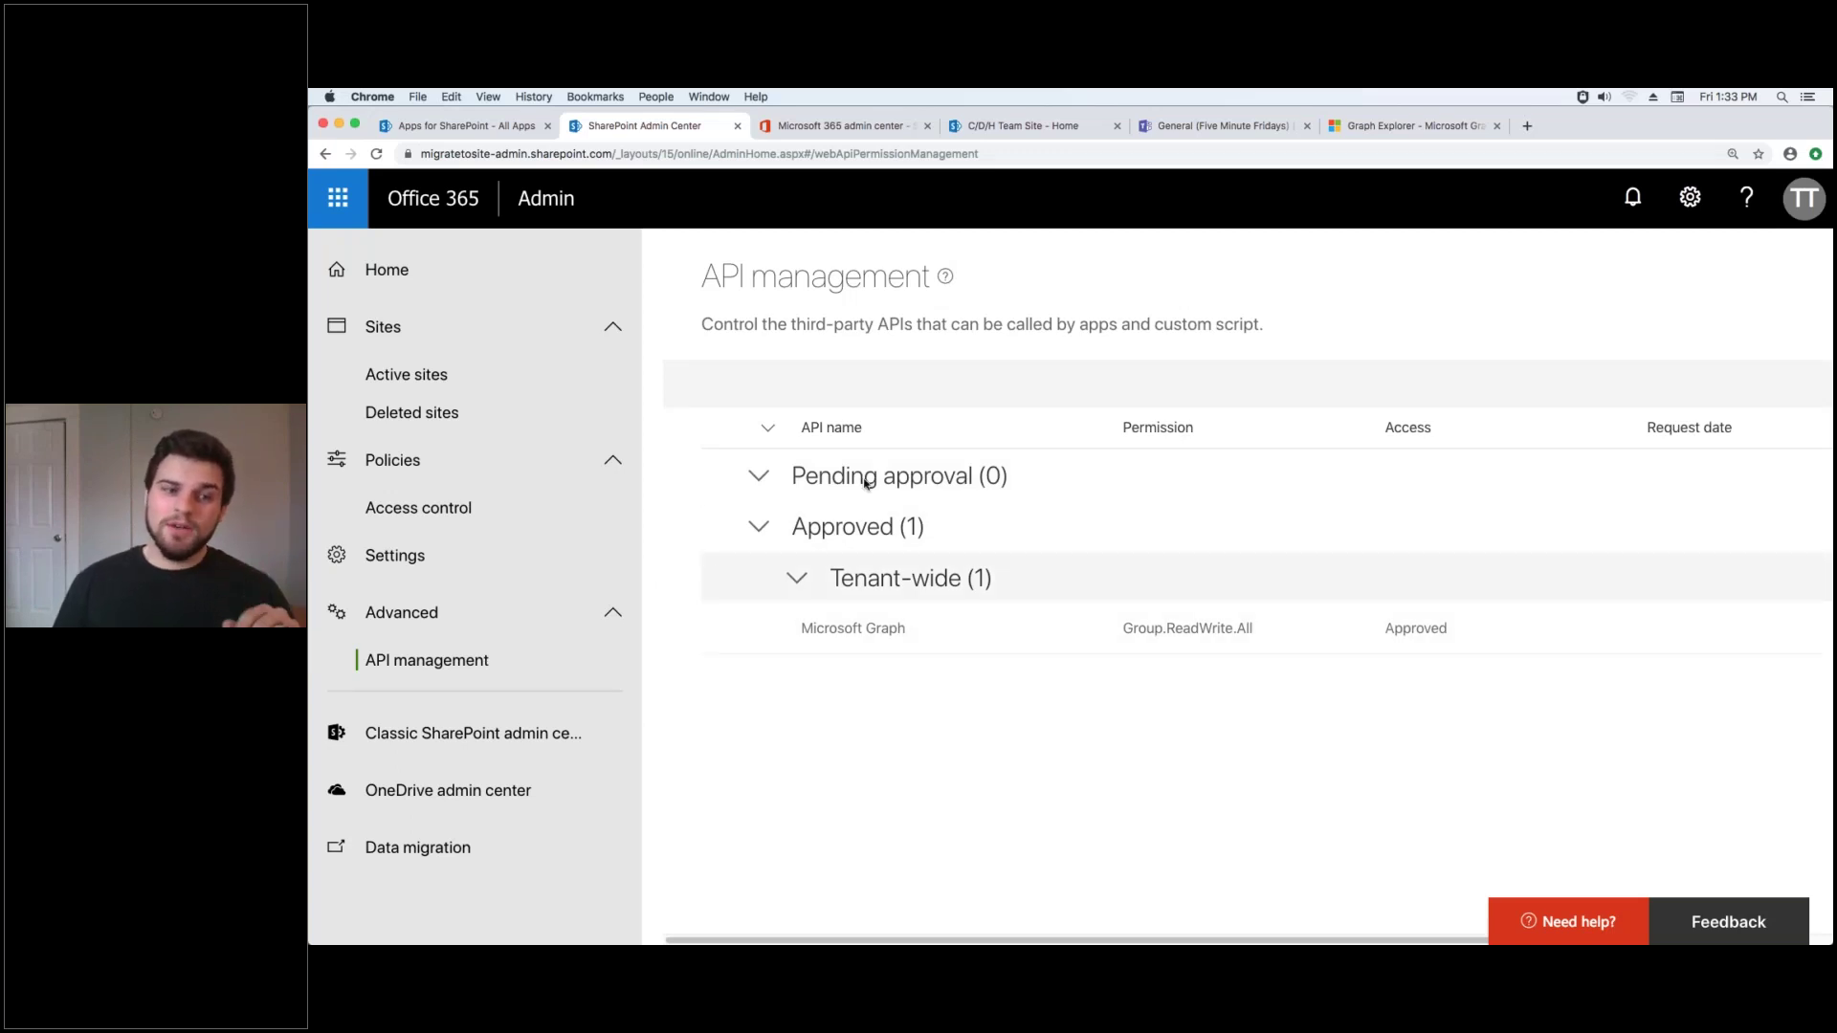
pyautogui.hotkey('ctrl', 'Tab')
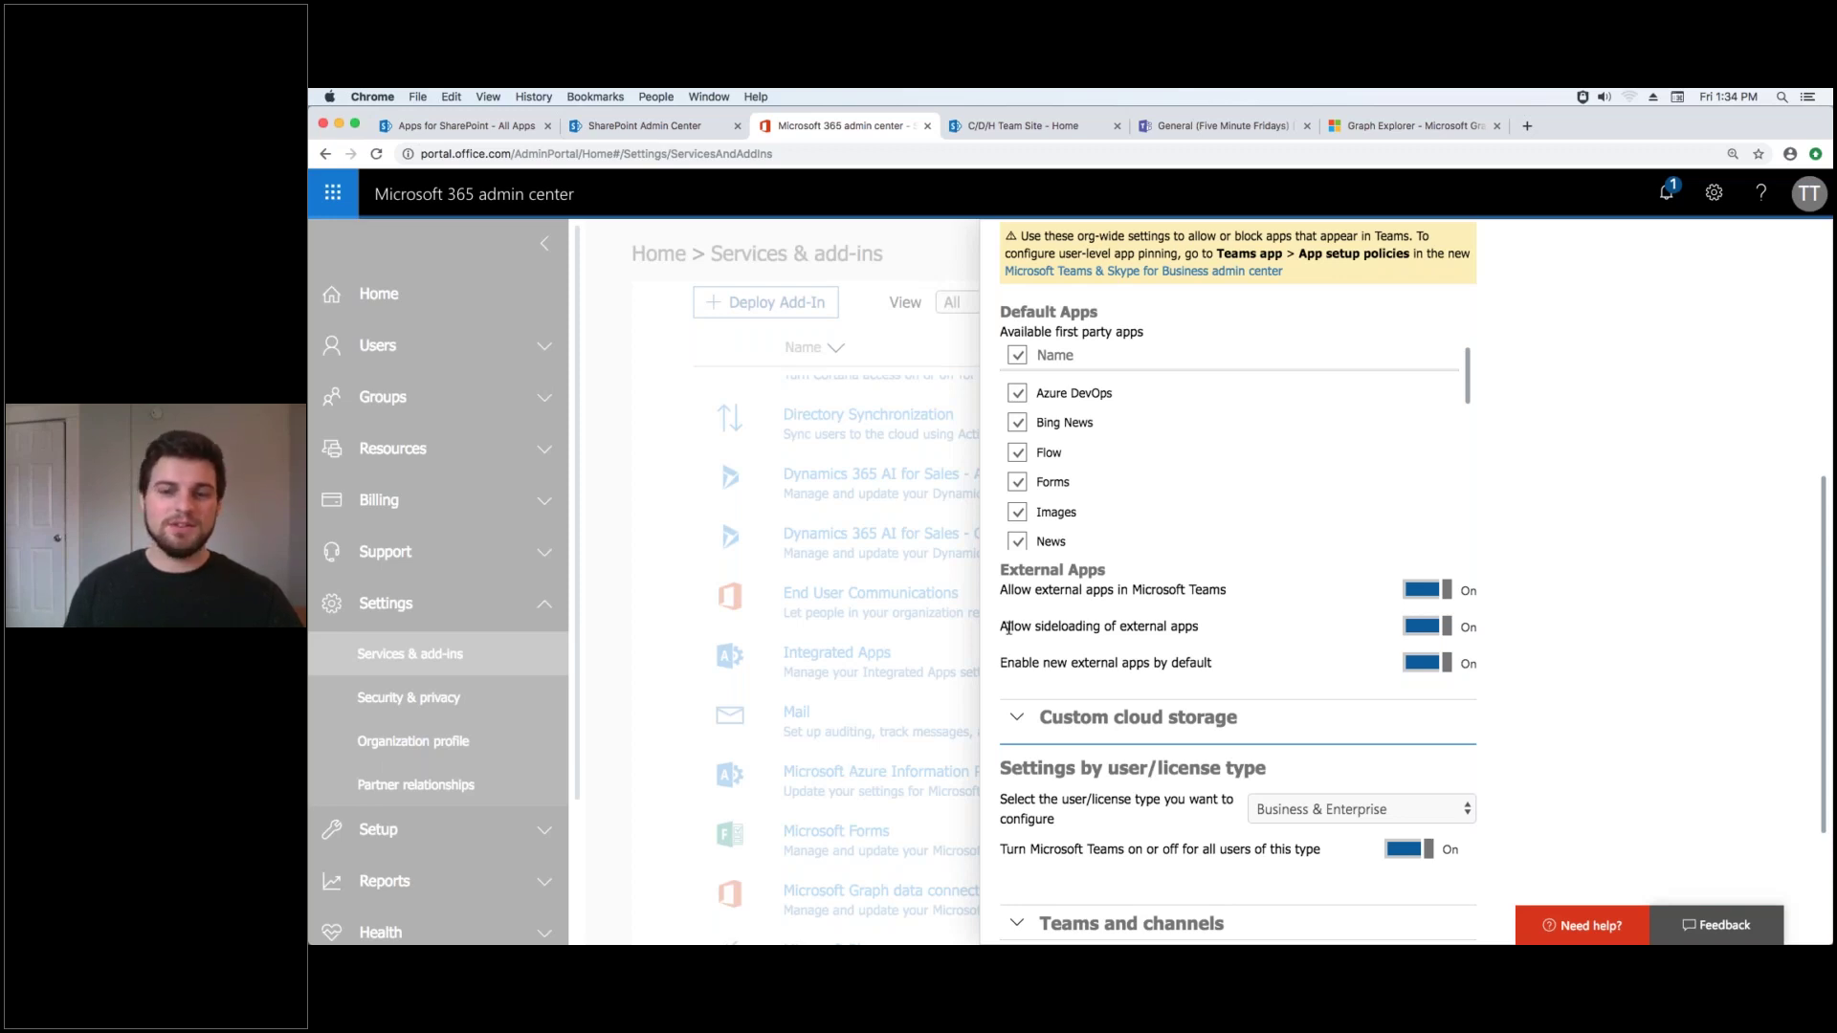
pyautogui.moveTo(1008, 628); pyautogui.dragTo(1484, 653)
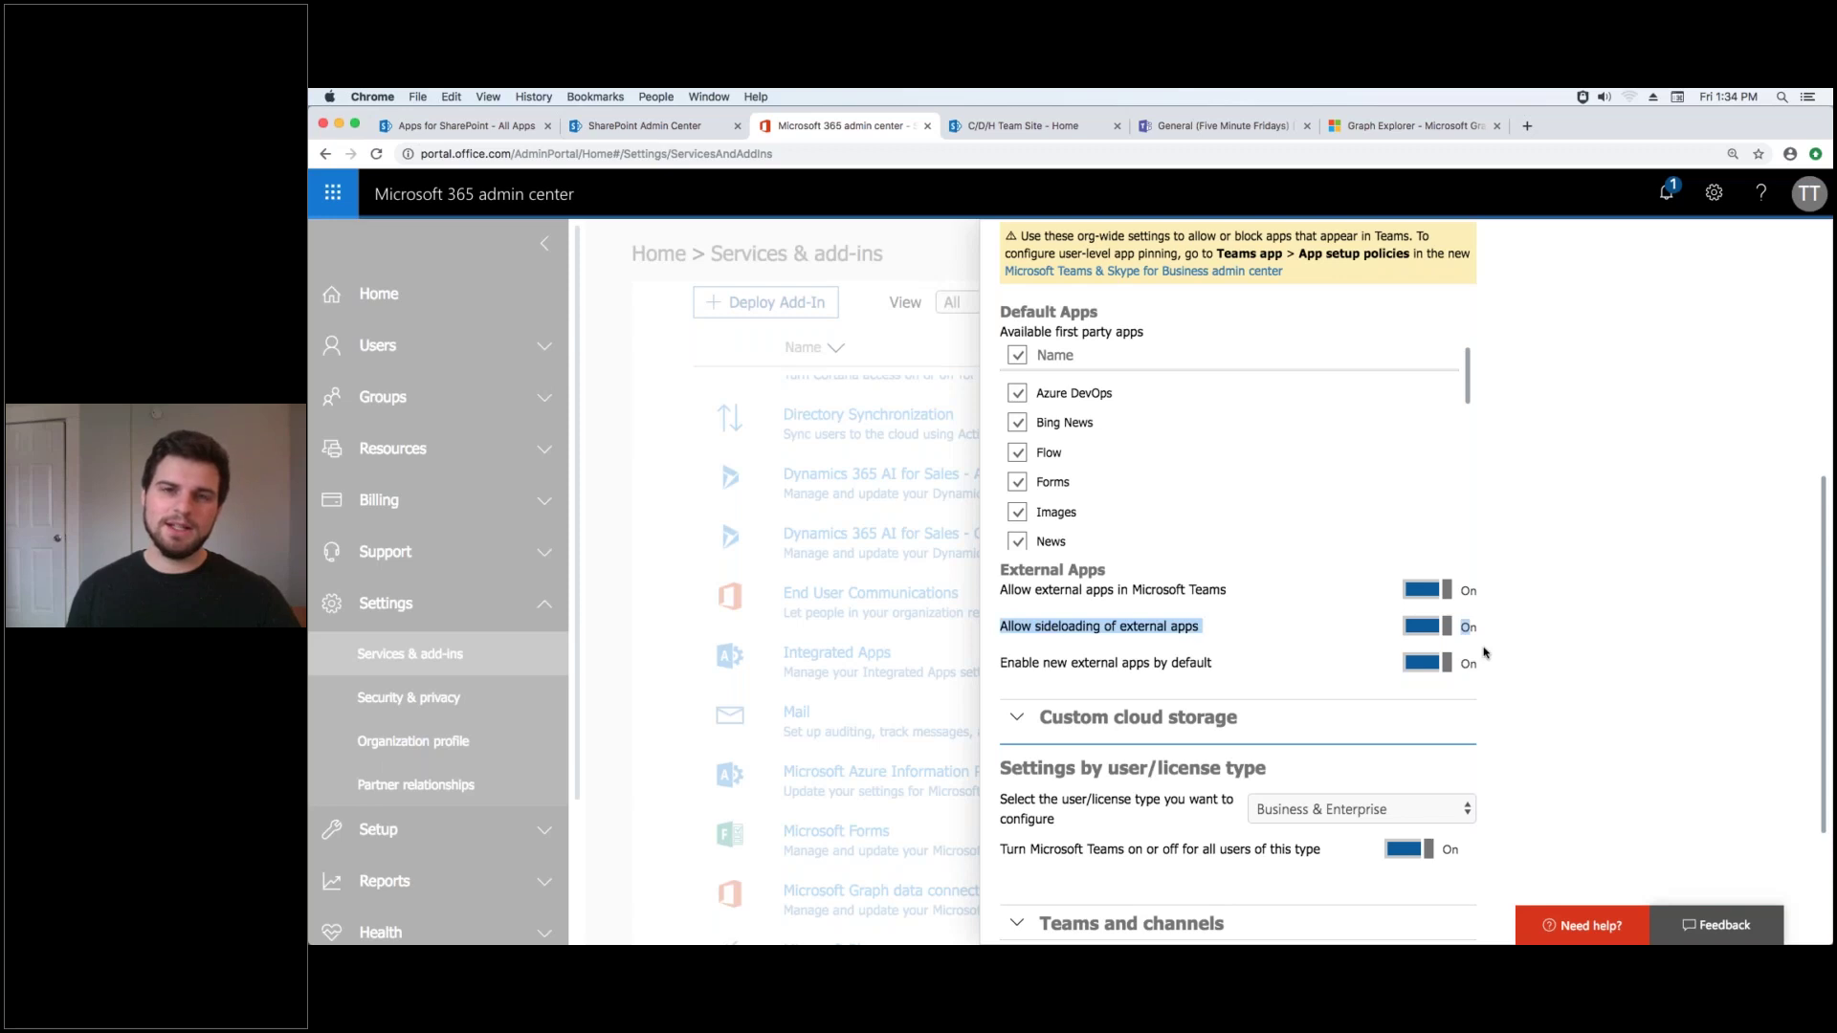
pyautogui.click(1524, 649)
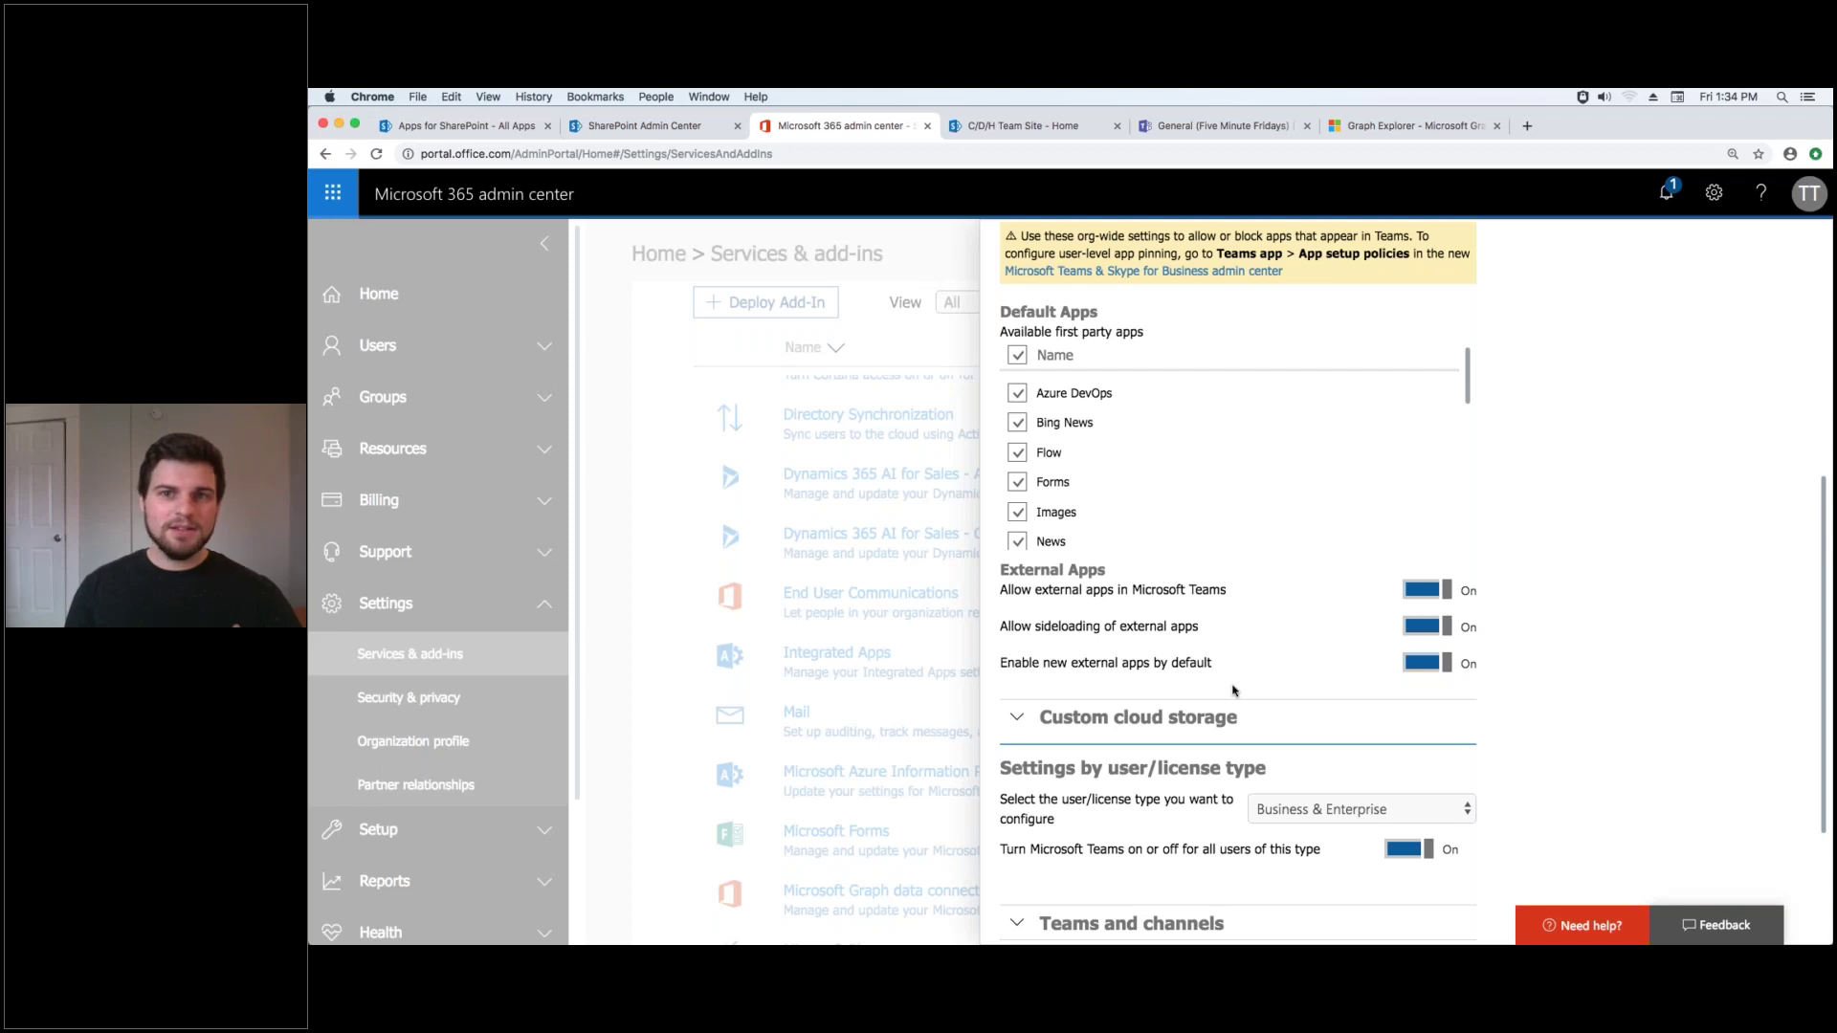
# In the Teams Store, choose teams-templates.zip from the Desktop as a custom app upload for me or my teams.
pyautogui.click(1217, 127)
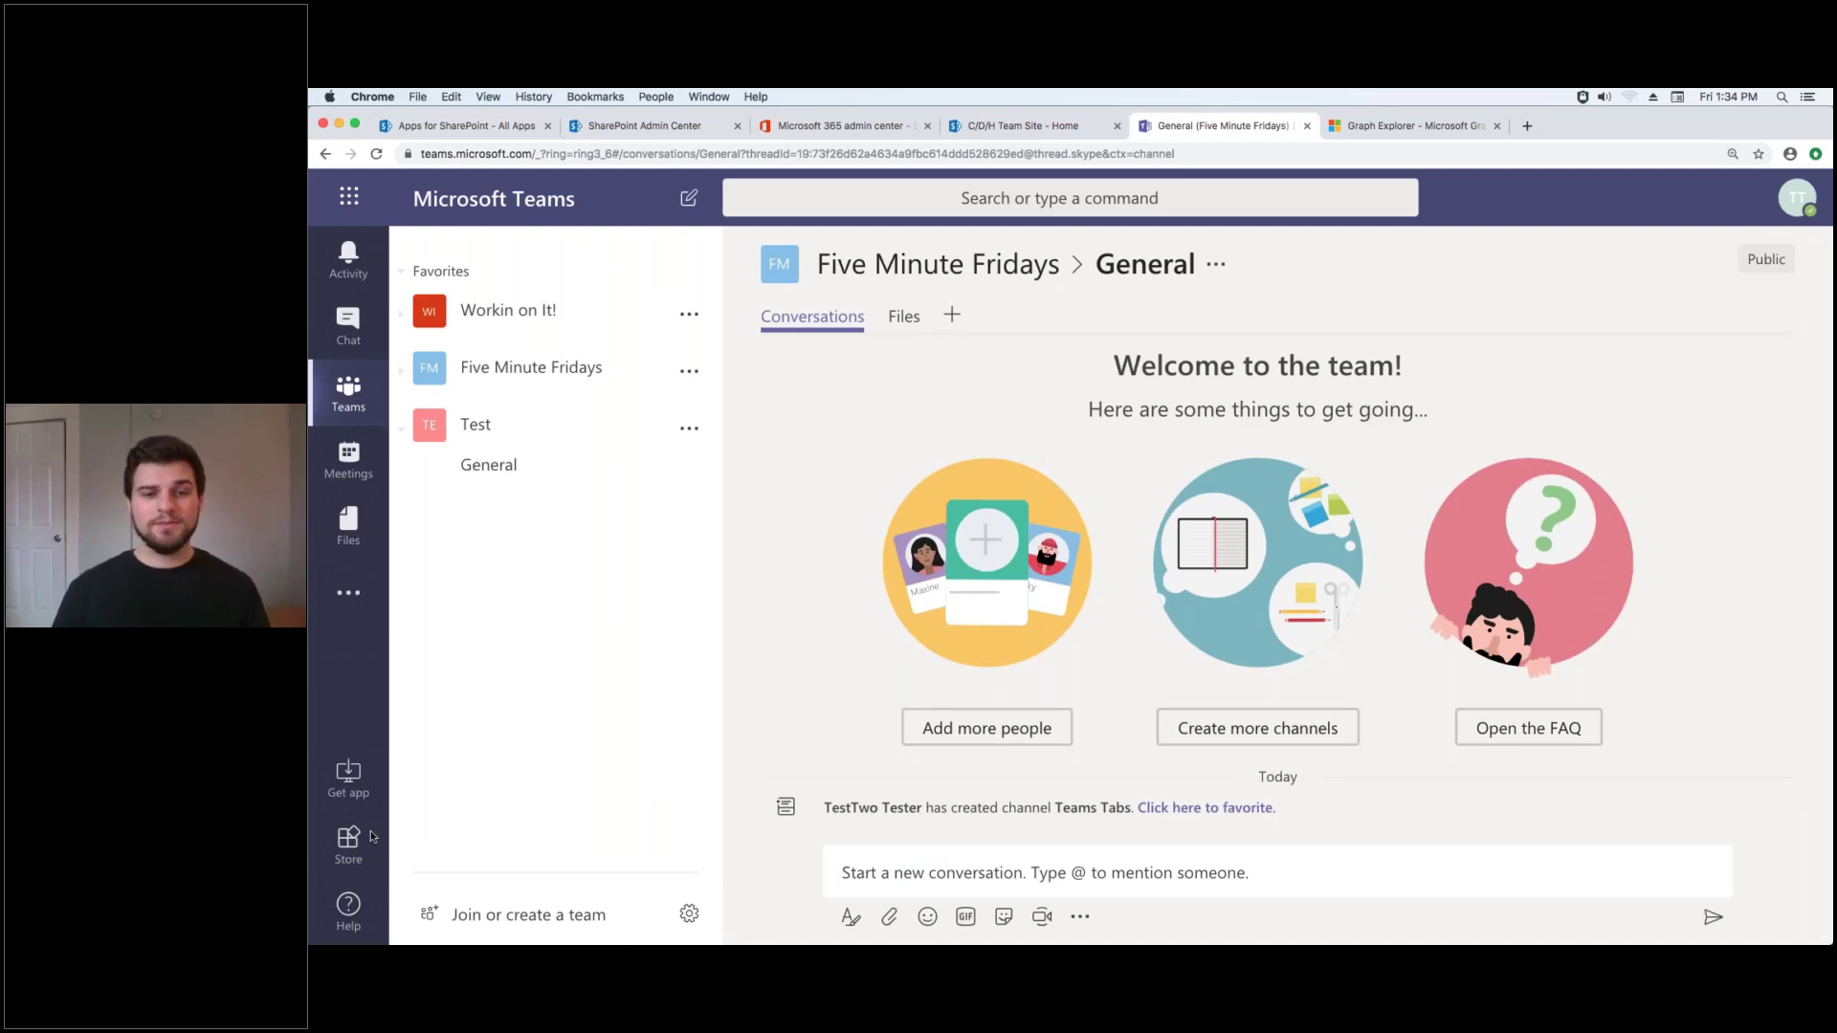
pyautogui.click(349, 842)
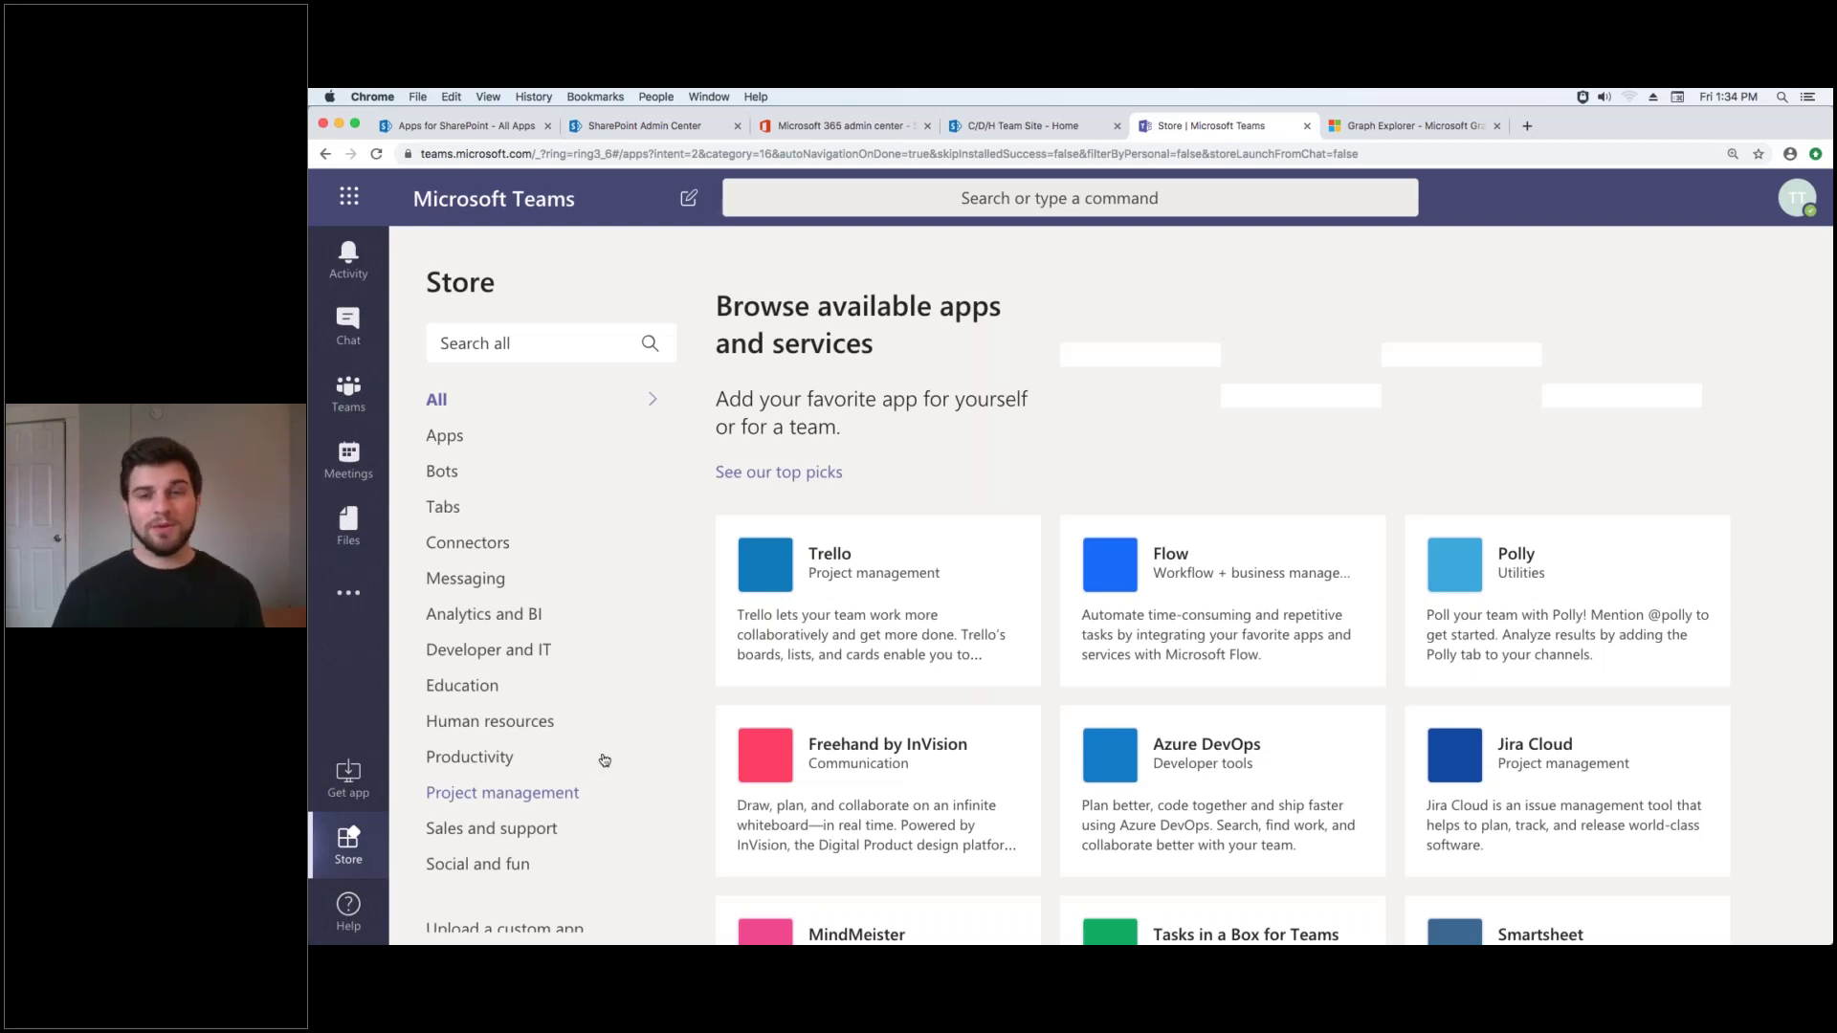
pyautogui.click(541, 916)
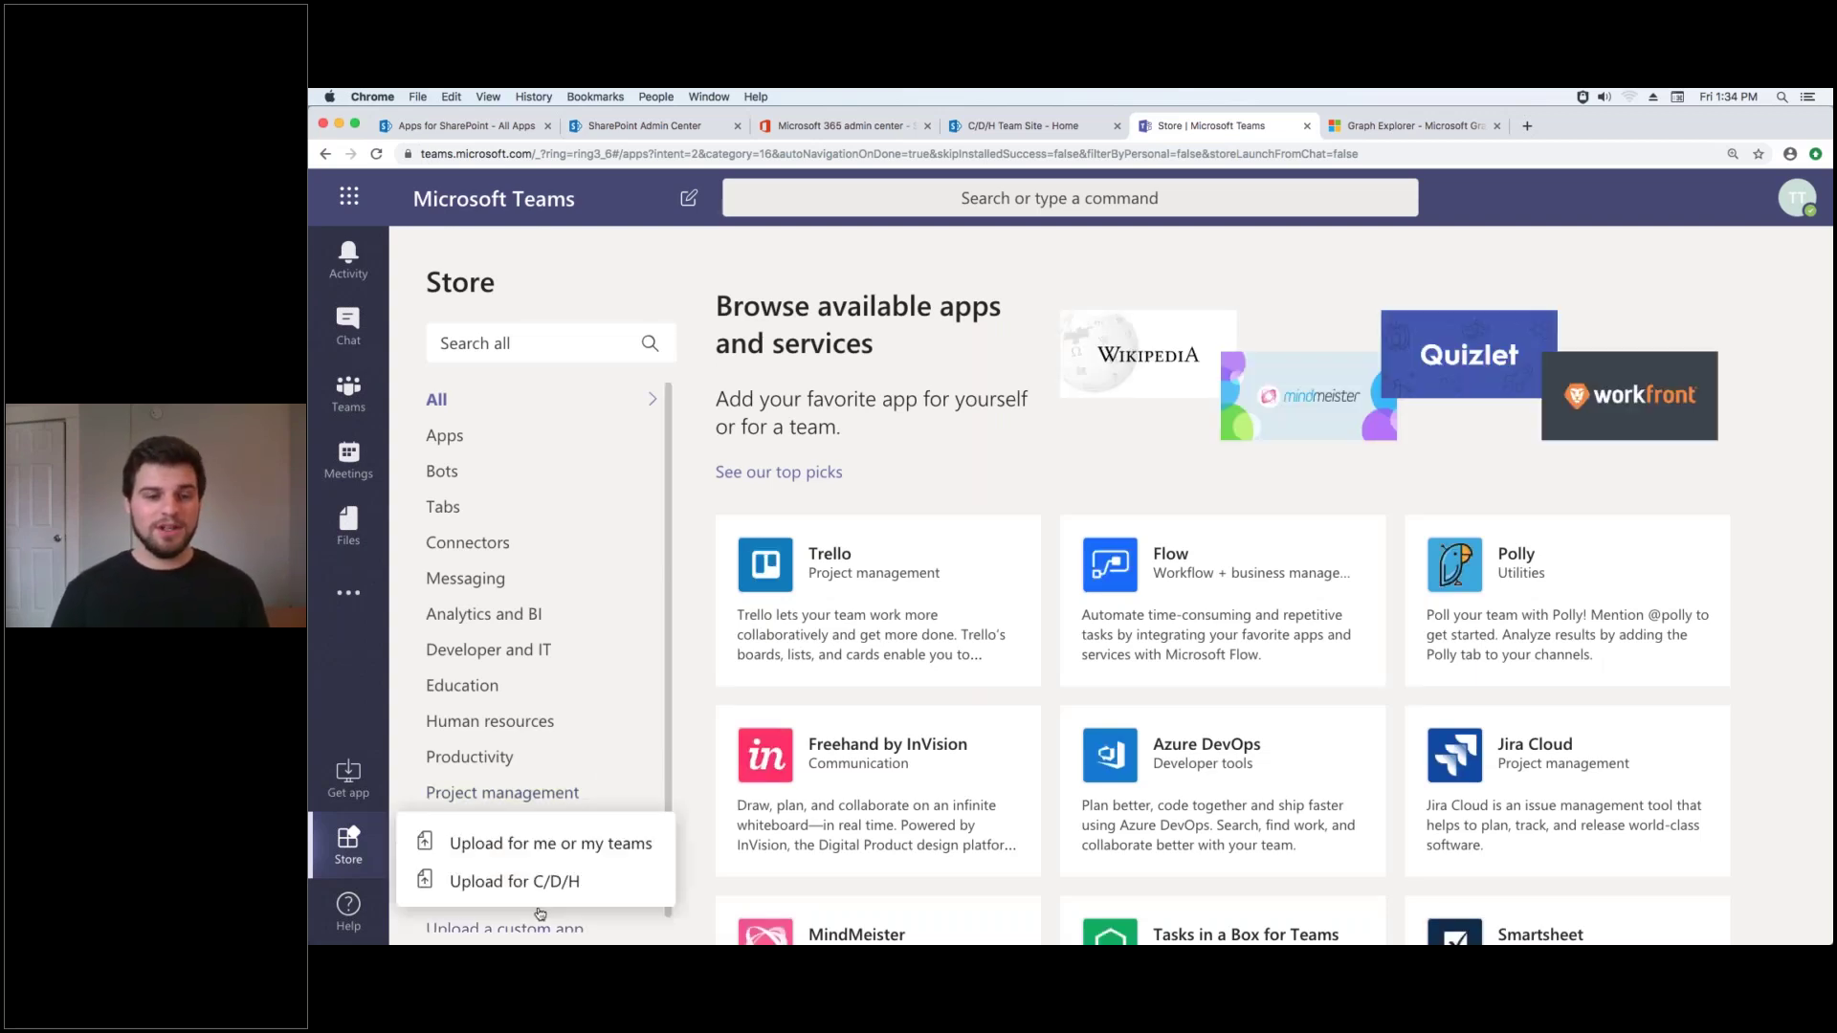
pyautogui.click(601, 852)
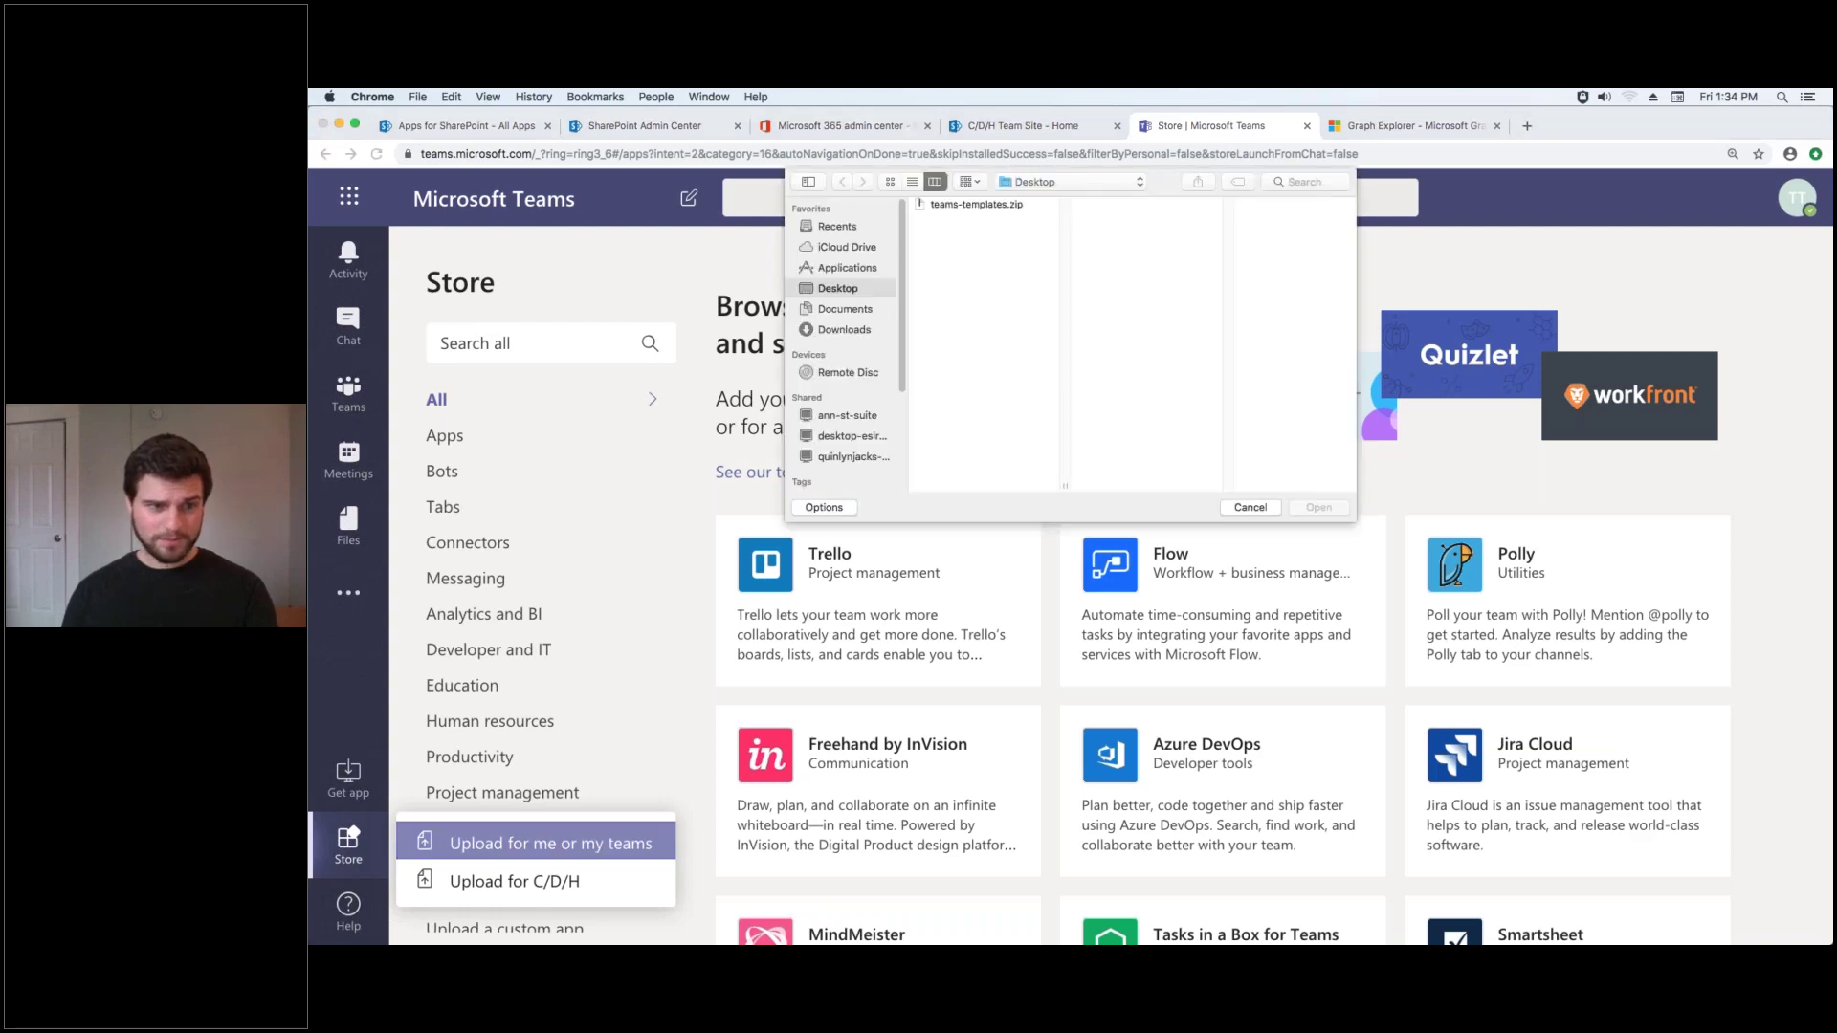
pyautogui.click(976, 204)
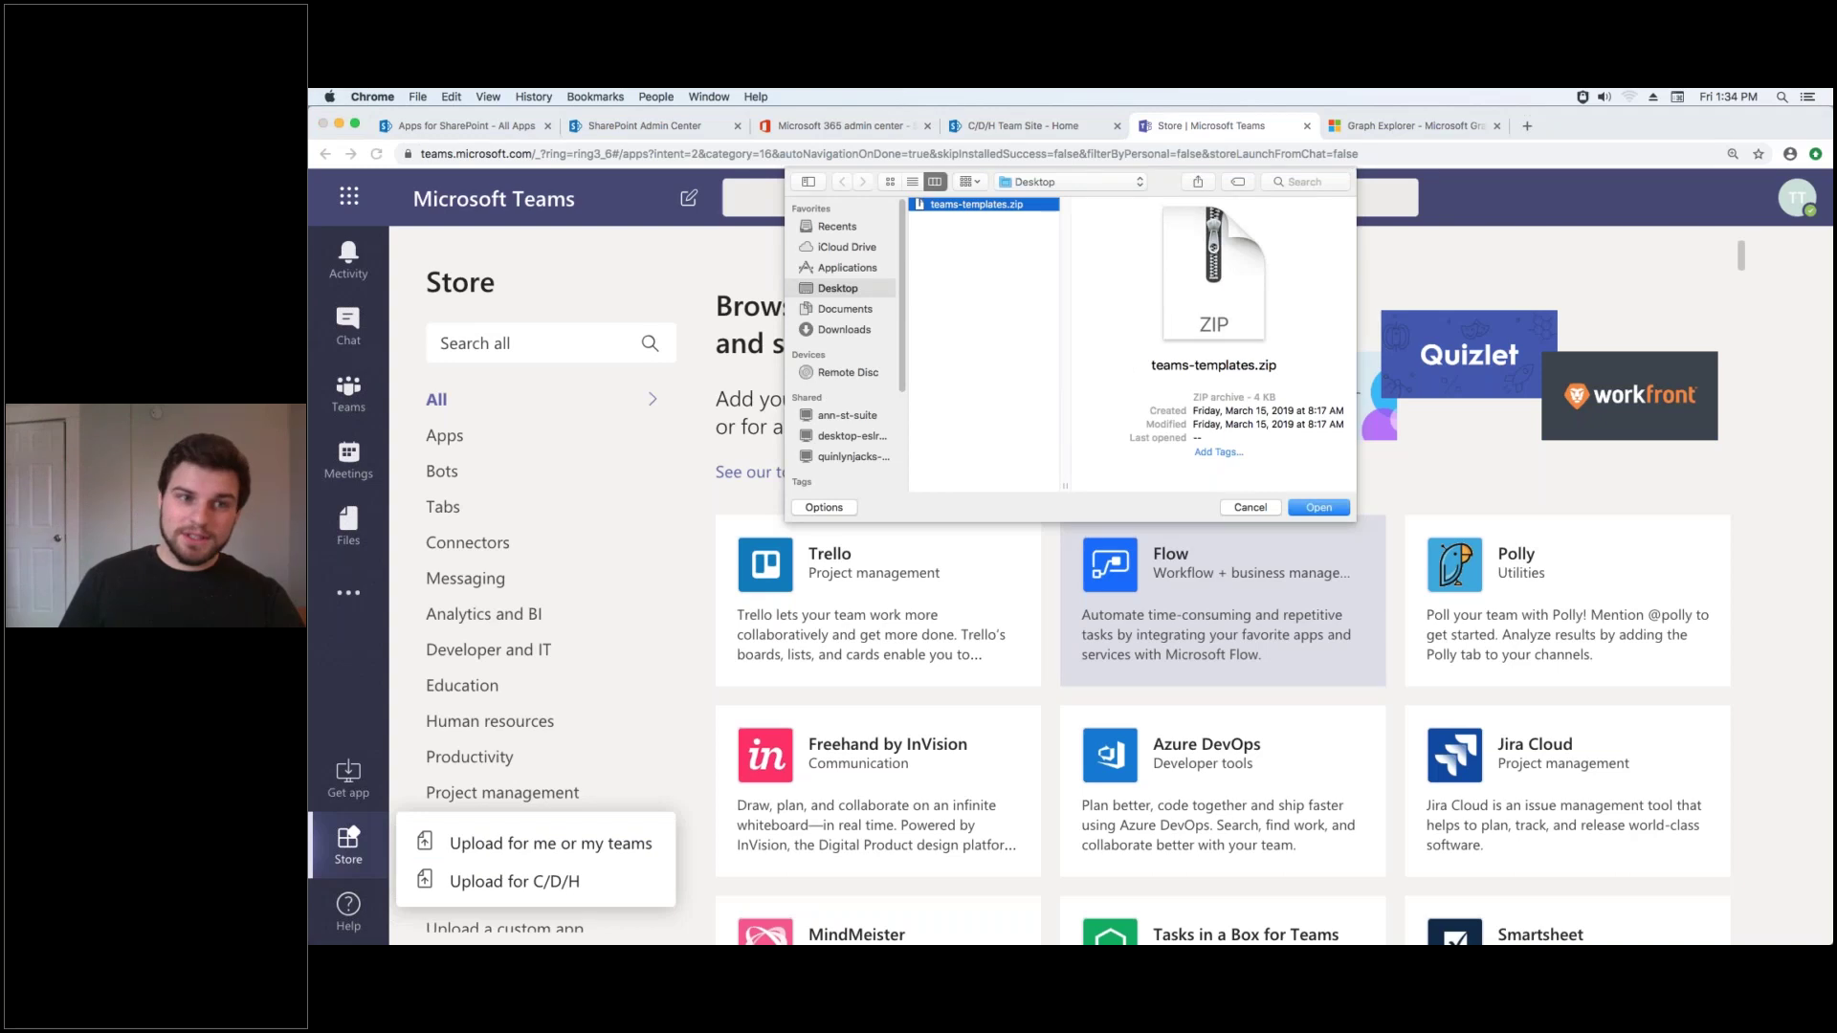
pyautogui.press('Return')
# Search the tabs available for the Test team's General channel for "Template", then clear the search and leave without adding a tab.
pyautogui.click(349, 338)
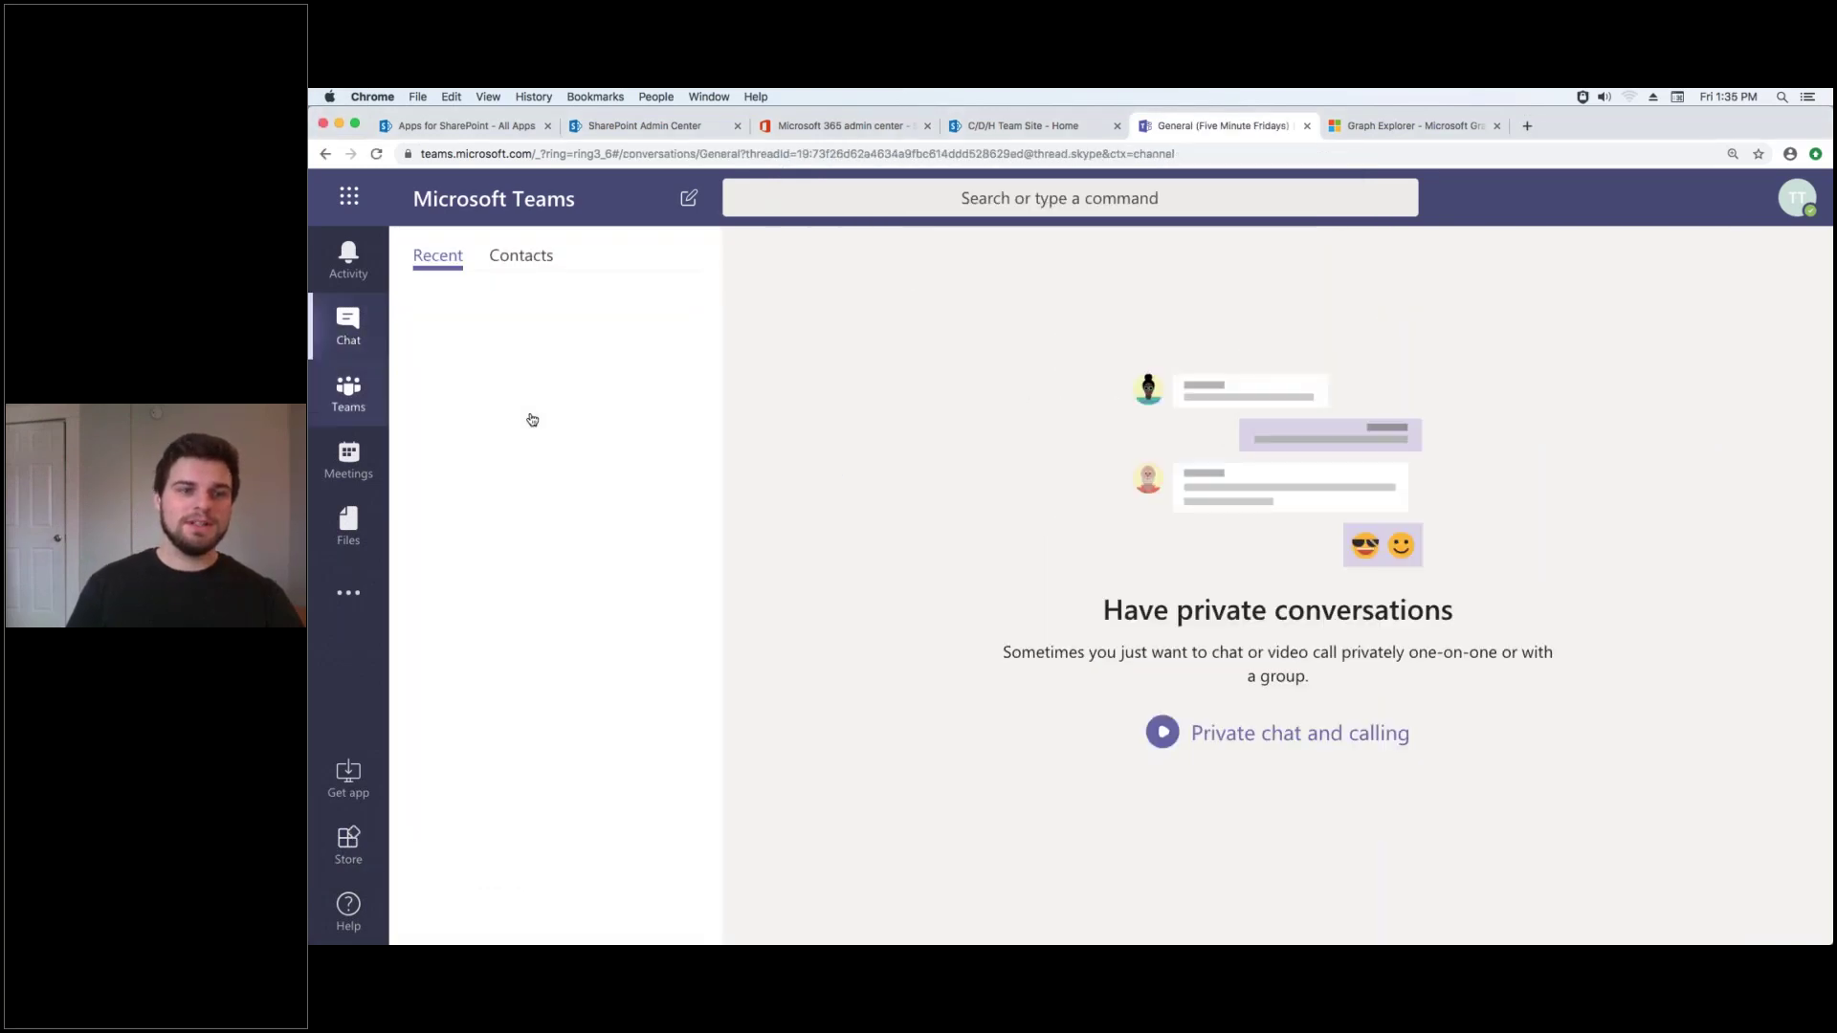
pyautogui.click(347, 406)
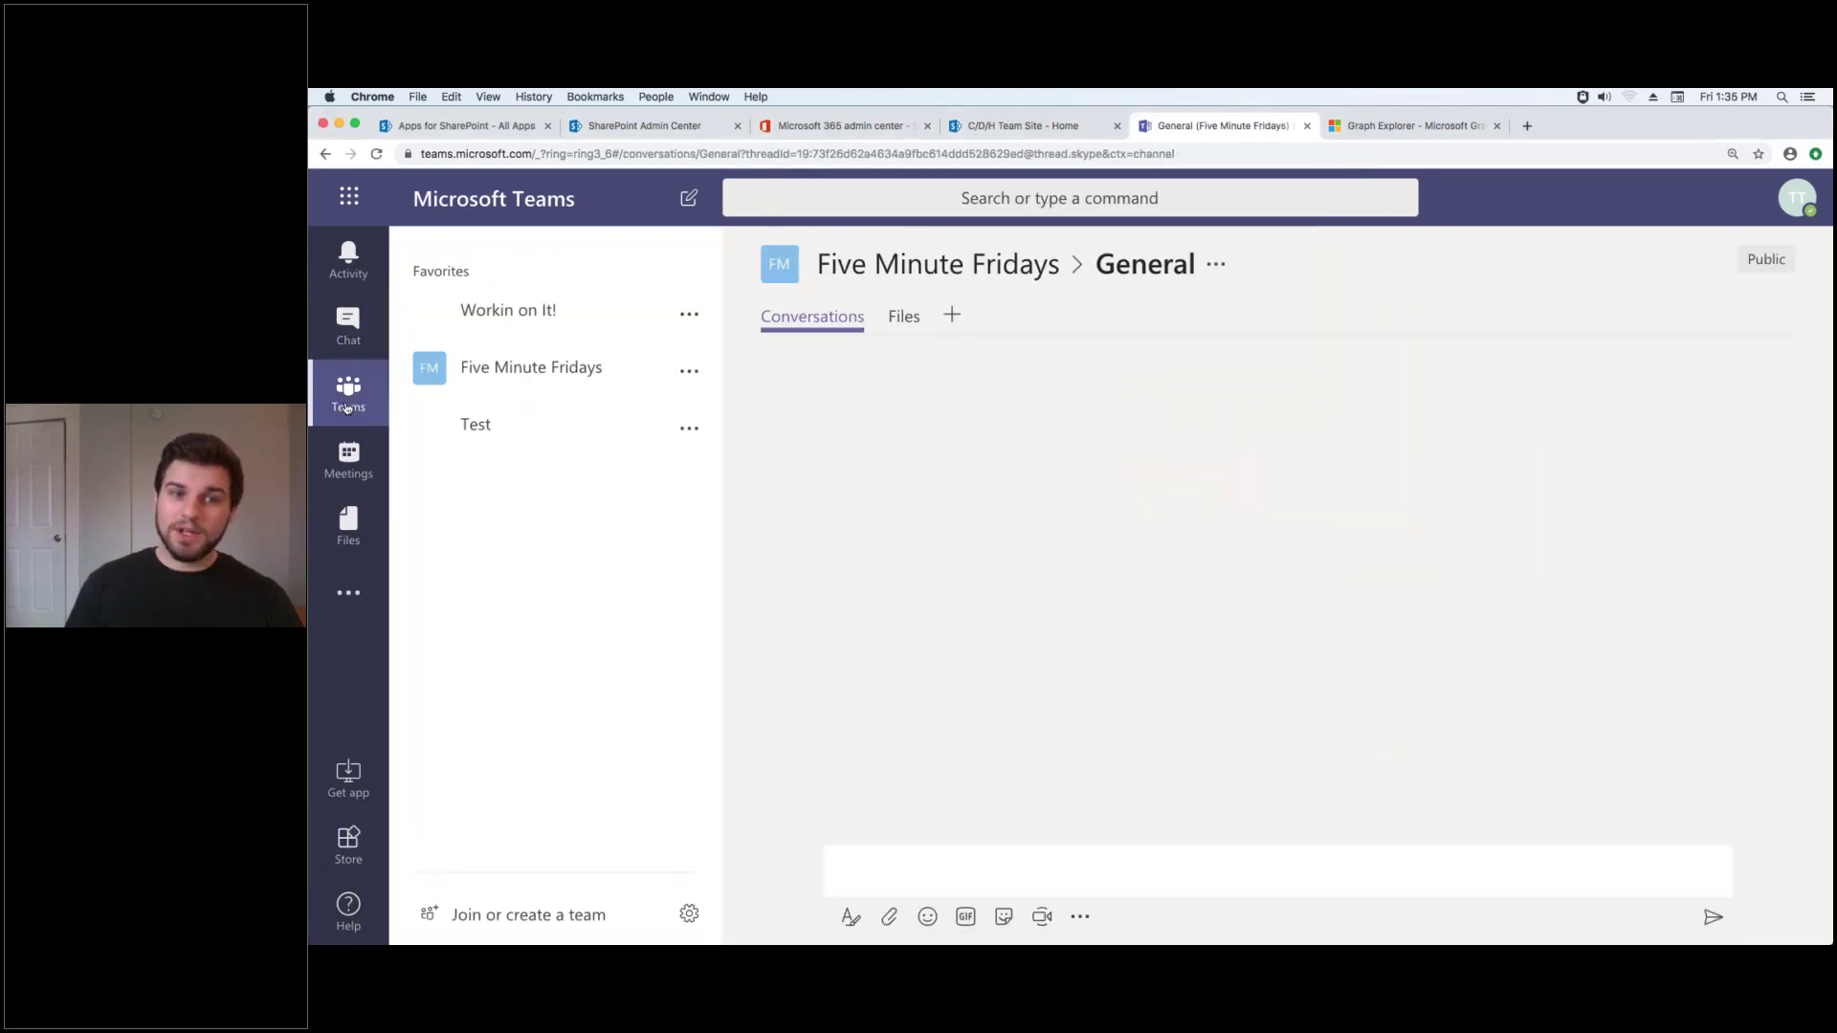
pyautogui.click(622, 424)
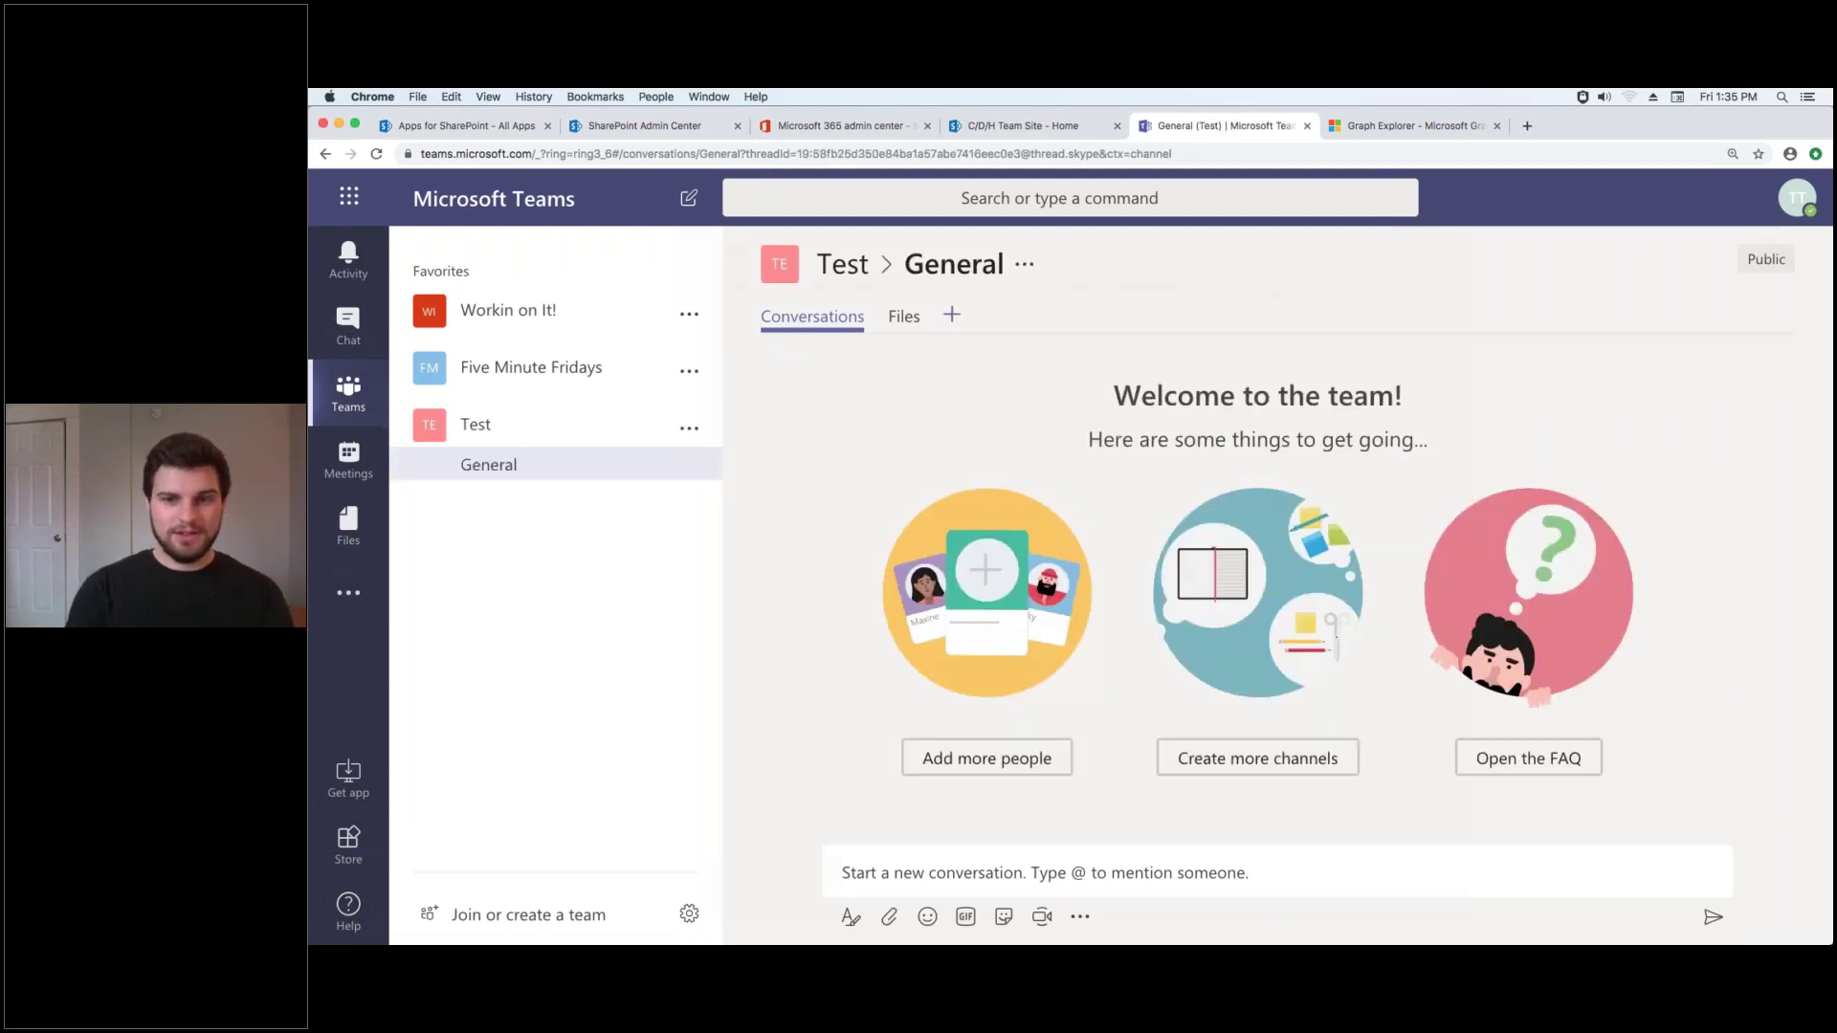
pyautogui.click(951, 315)
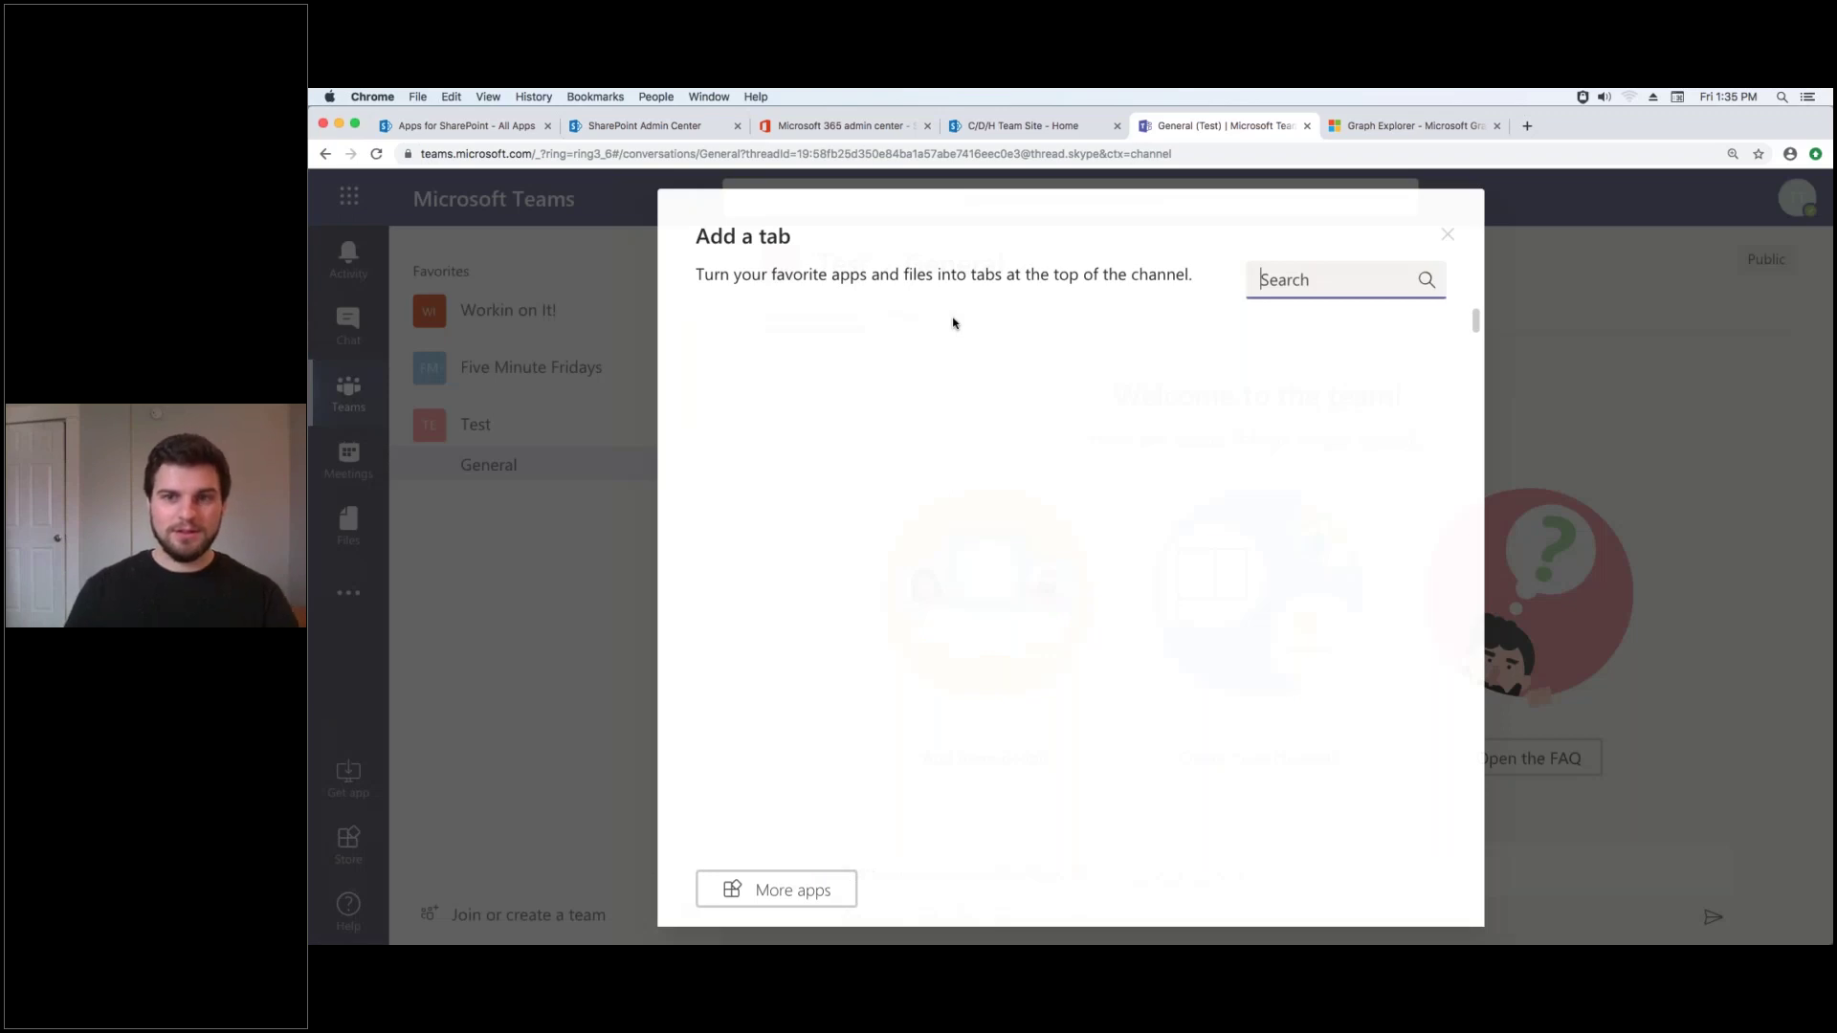
pyautogui.write('Template')
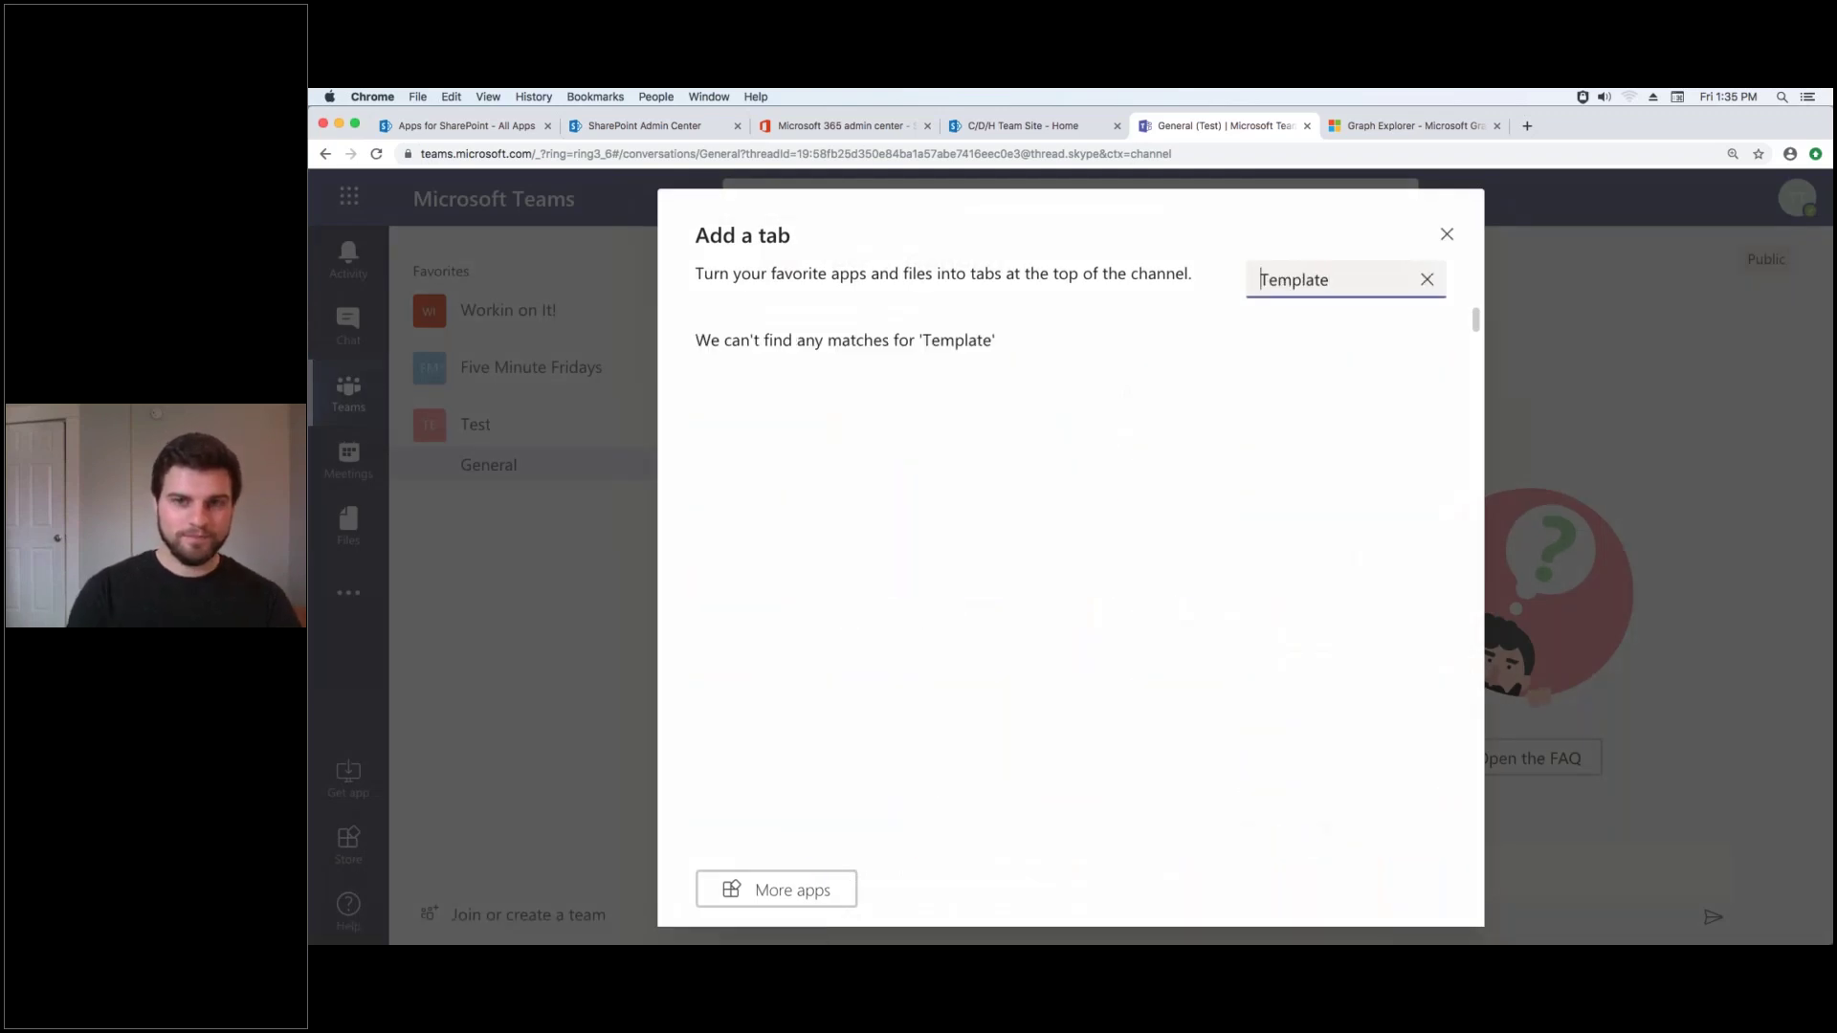
pyautogui.press('Delete')
pyautogui.press('Delete')
pyautogui.press('Delete')
pyautogui.press('Delete')
pyautogui.press('Delete')
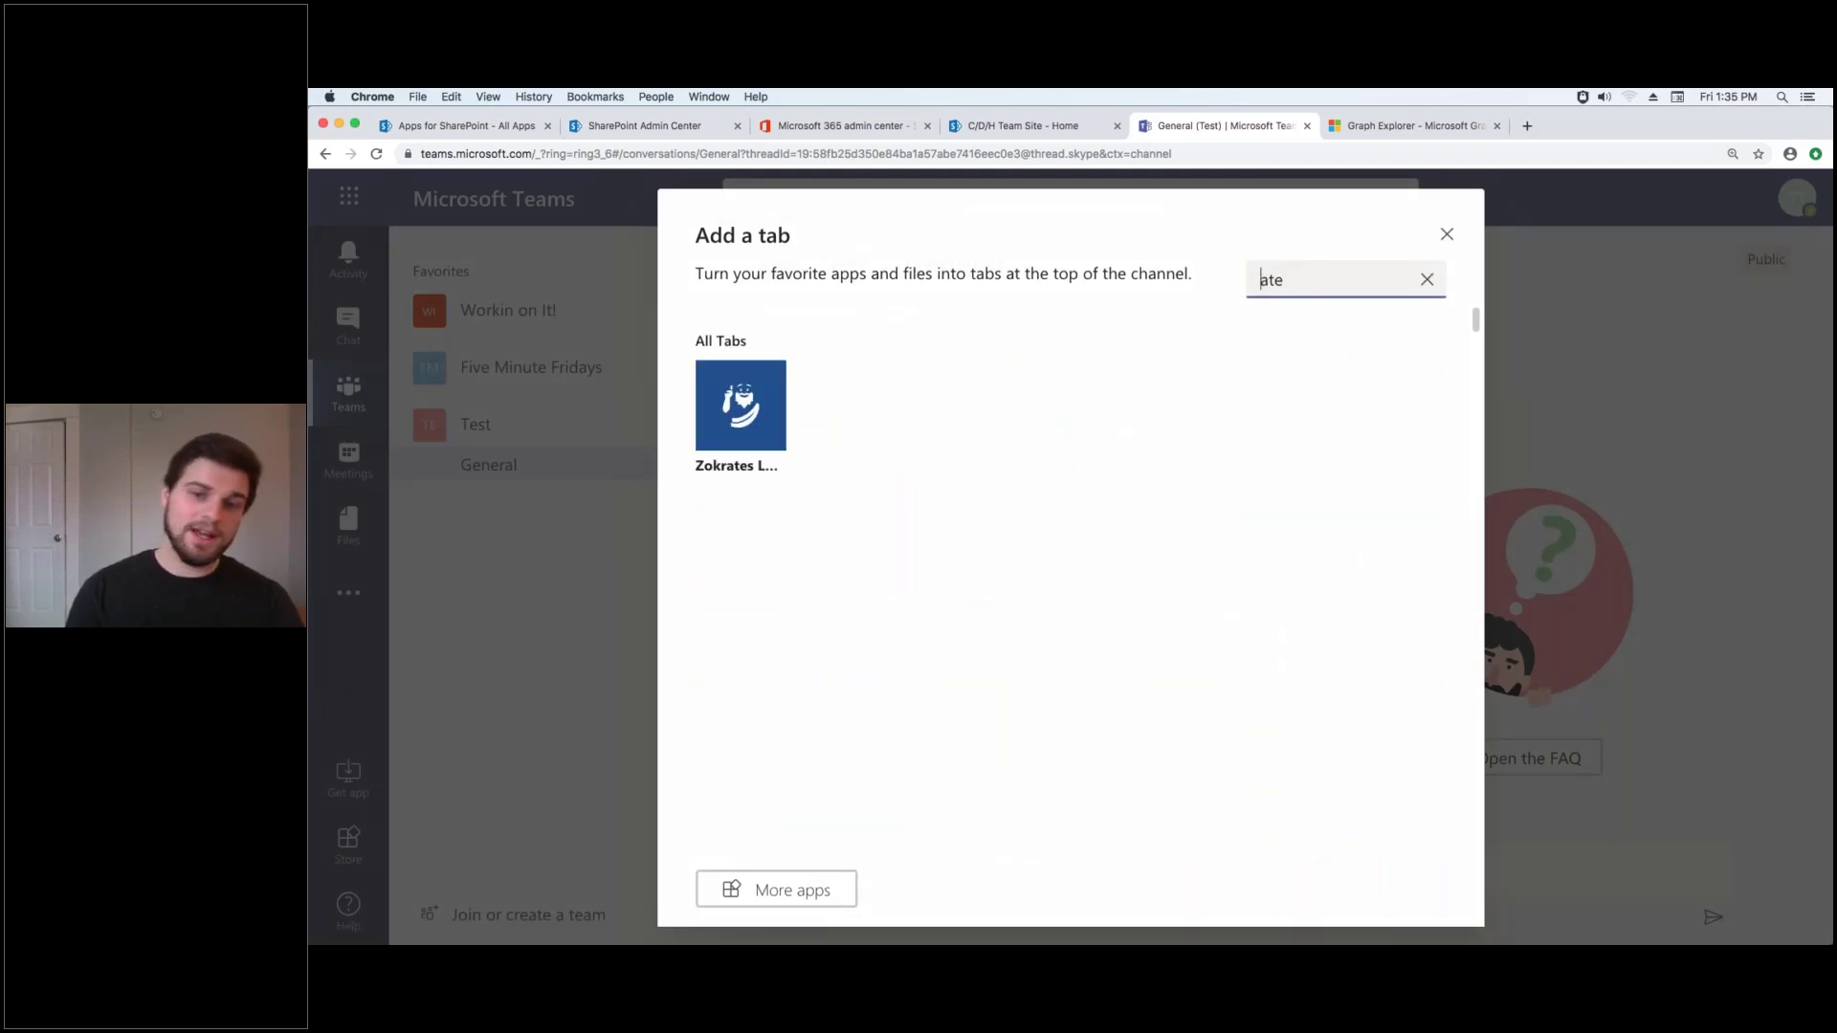
pyautogui.press('Delete')
pyautogui.press('Delete')
pyautogui.press('Delete')
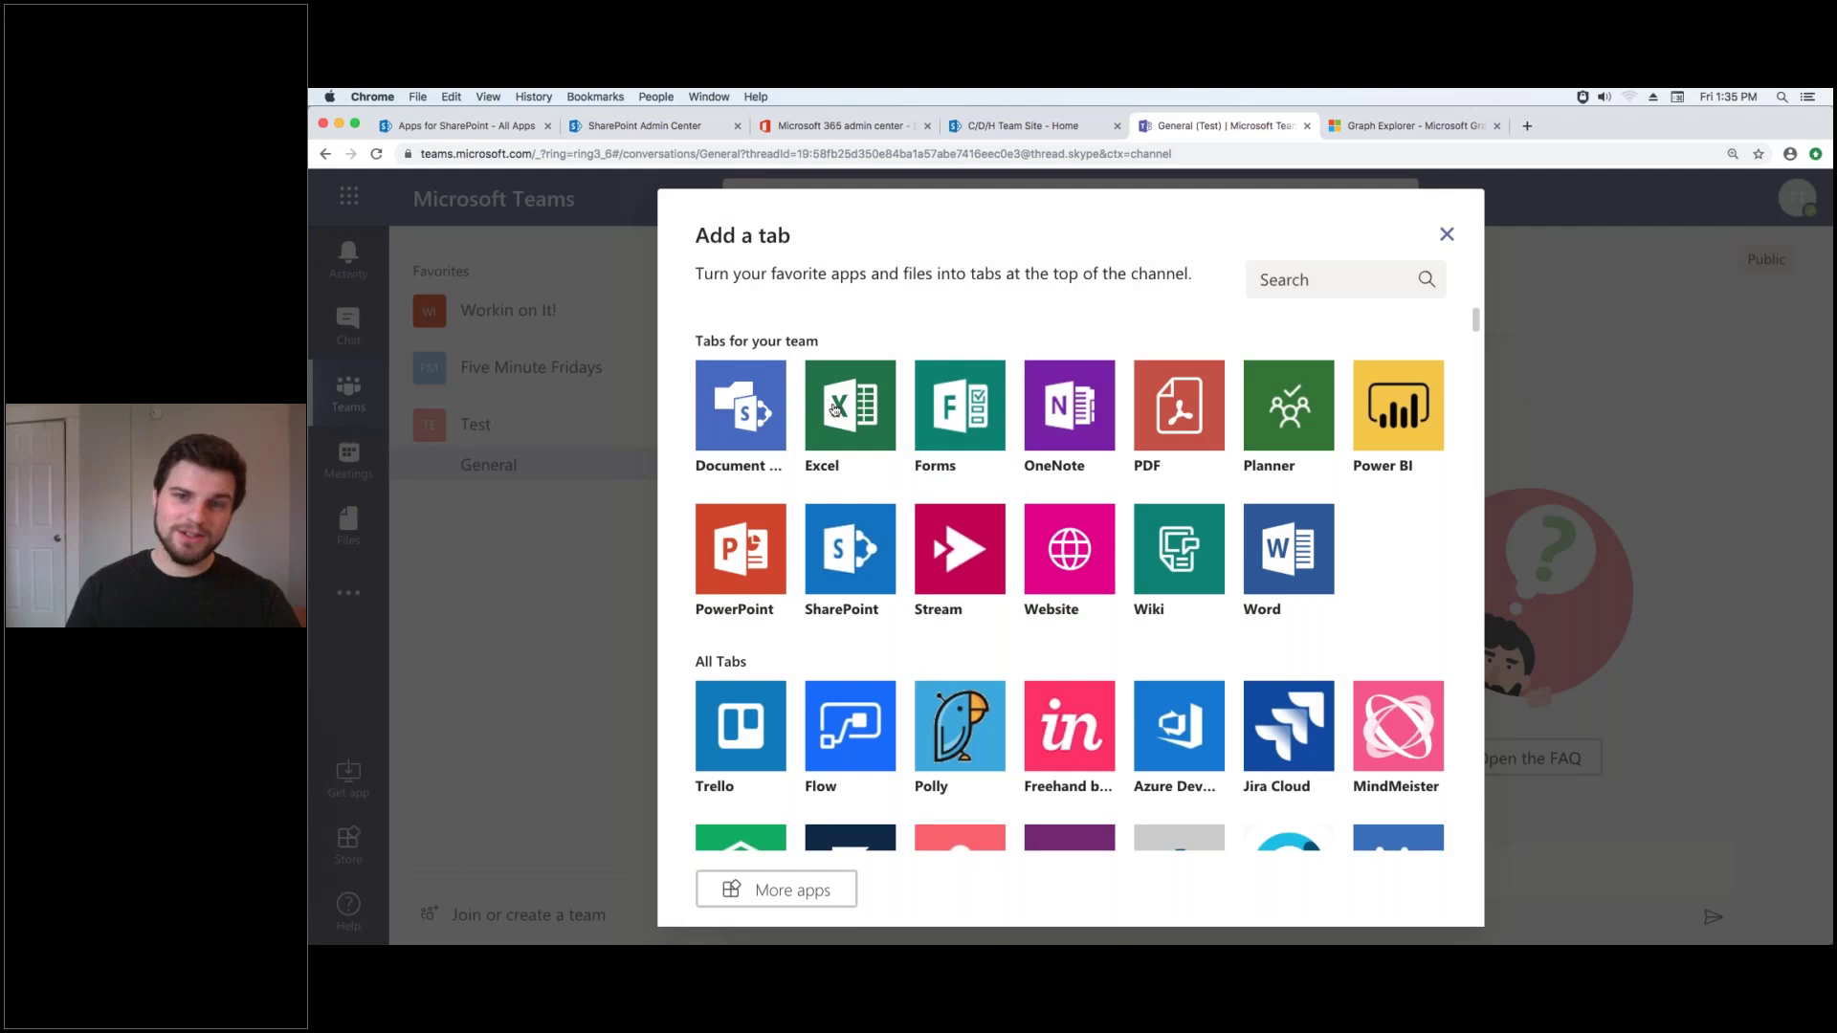
pyautogui.press('Escape')
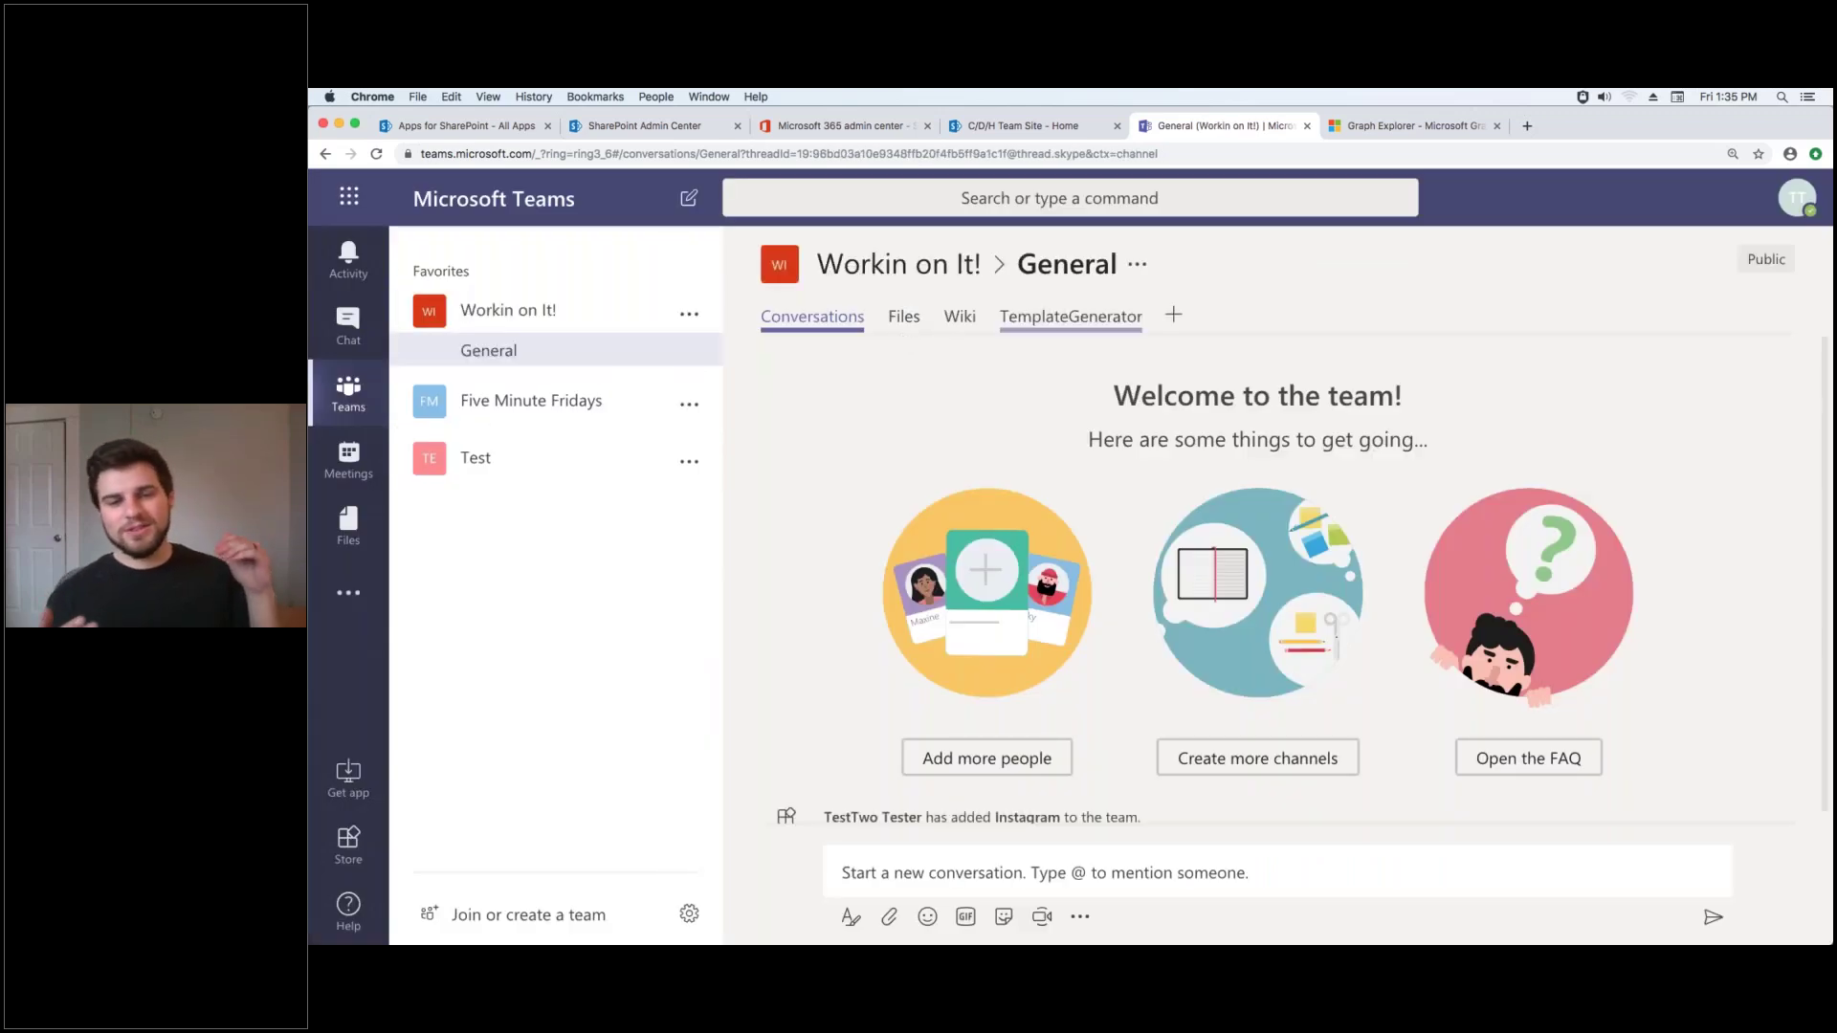
# Open the TemplateGenerator tab in the General channel of the Workin on It! team.
pyautogui.click(1071, 315)
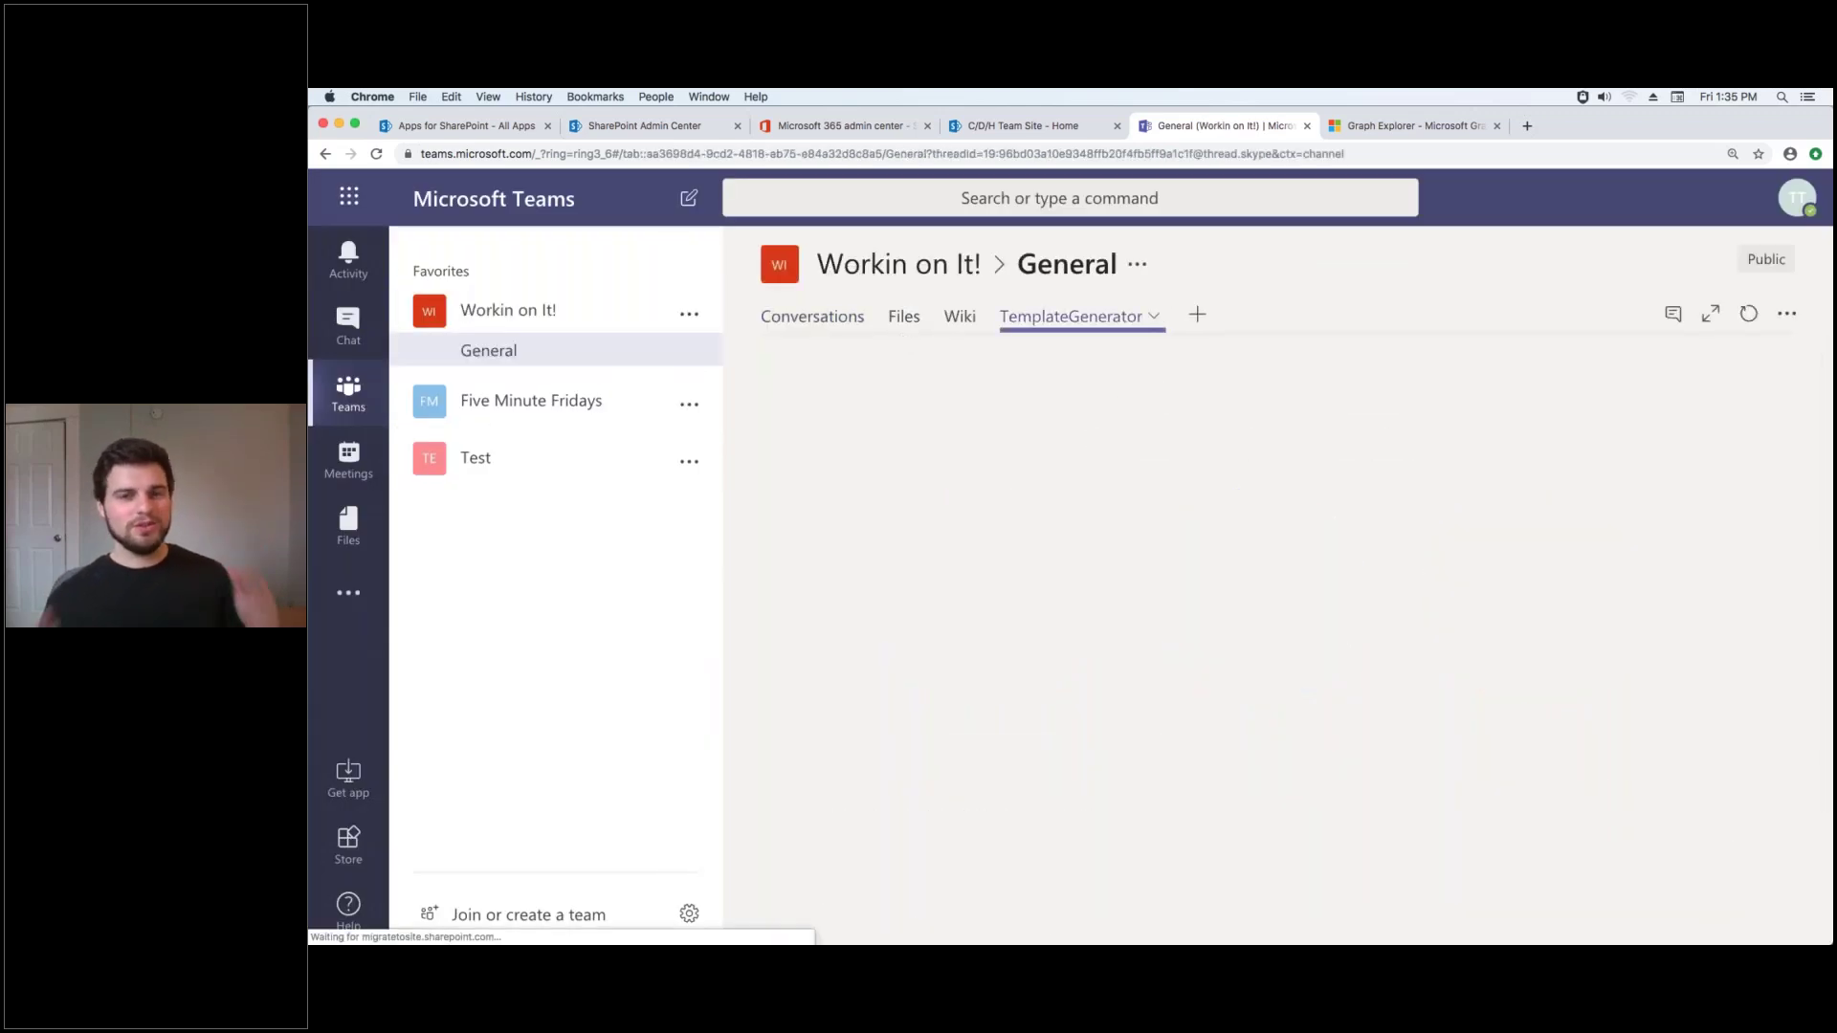